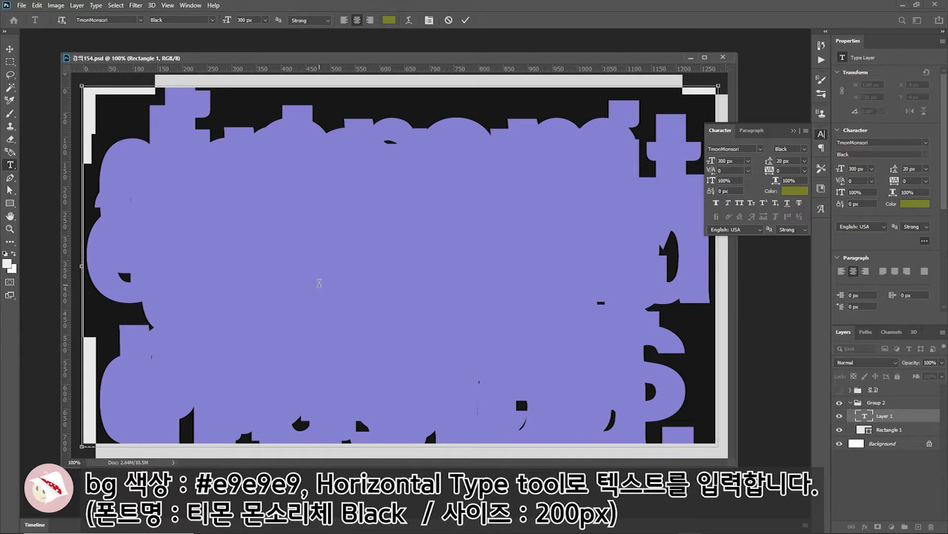
- Enter the title text 타이틀 in the text box and set its font size to 200 px
text(타이틀)
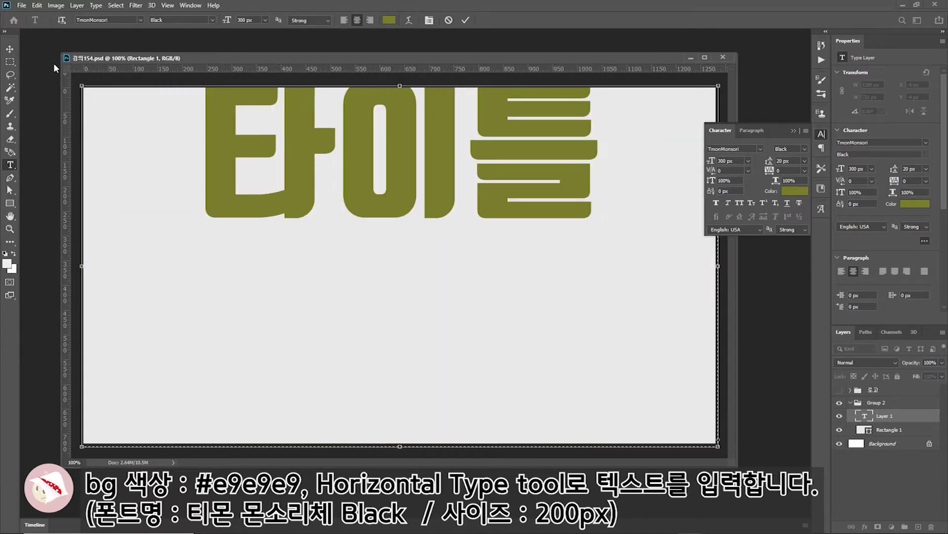
click(10, 49)
click(748, 161)
click(731, 163)
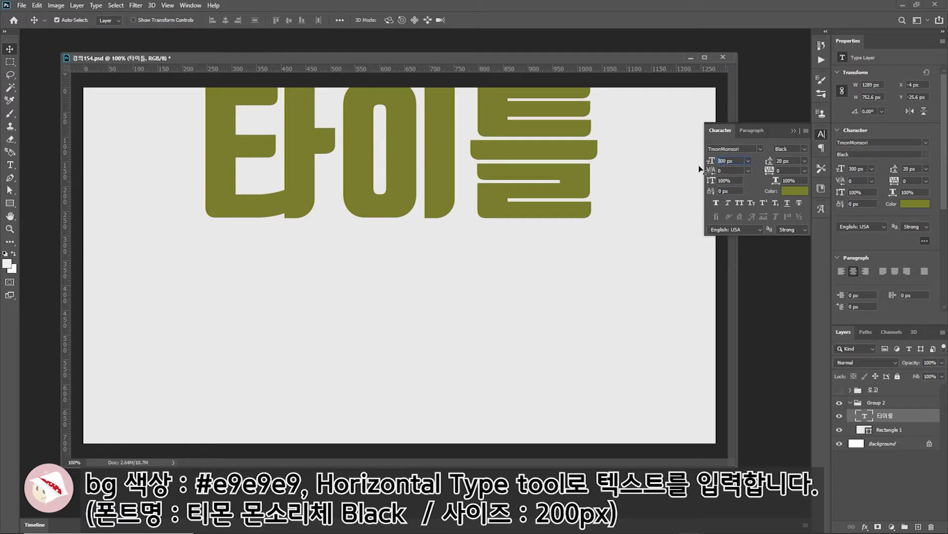
key(Return)
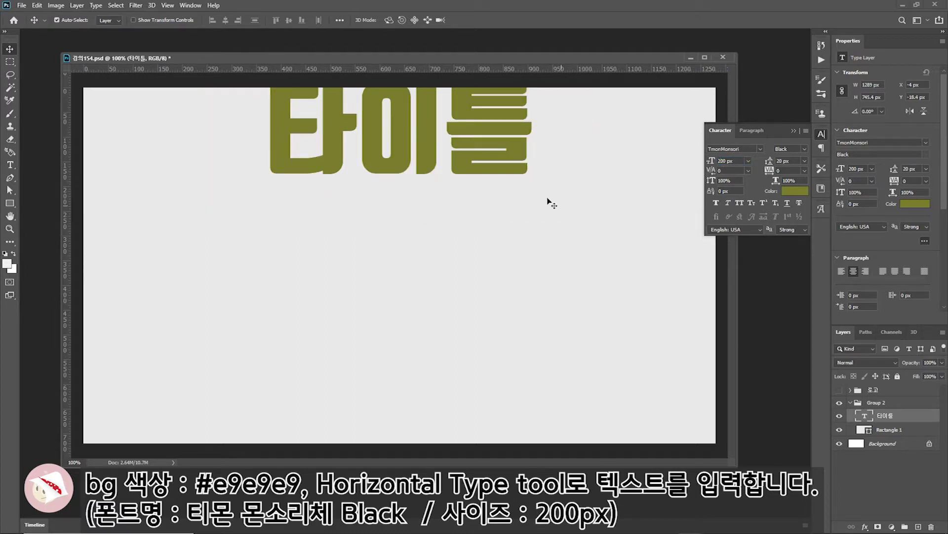
- Move the 타이틀 text down about 186 px to the upper middle of the canvas and set its colour to #197e45
drag(513, 134, 503, 226)
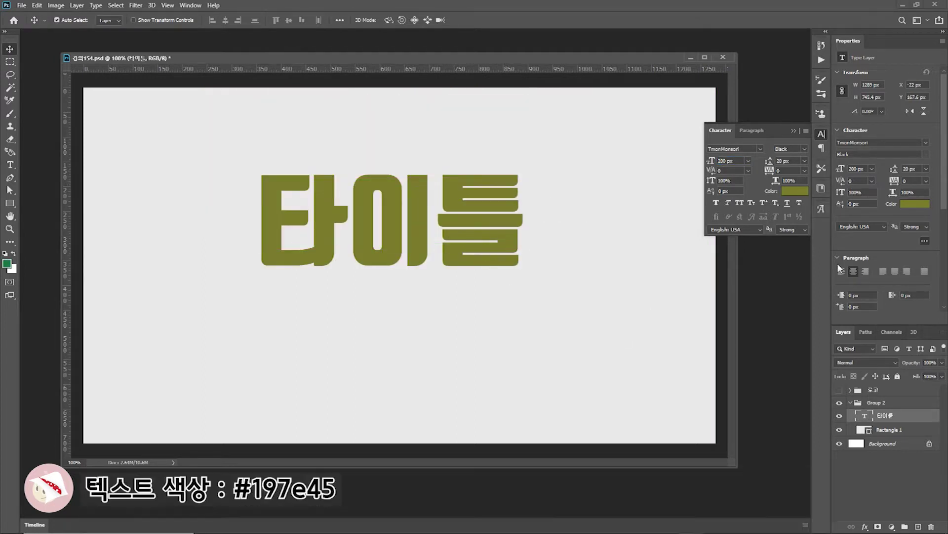
click(800, 194)
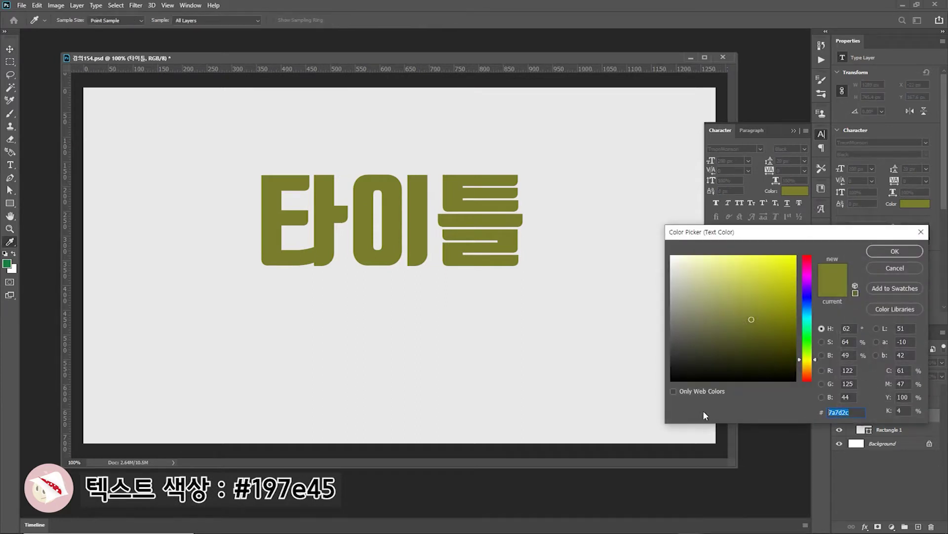
text(197e45)
click(890, 251)
- Duplicate the 타이틀 text layer below the original and move the copy straight down 210 px as a second line
drag(905, 416, 905, 439)
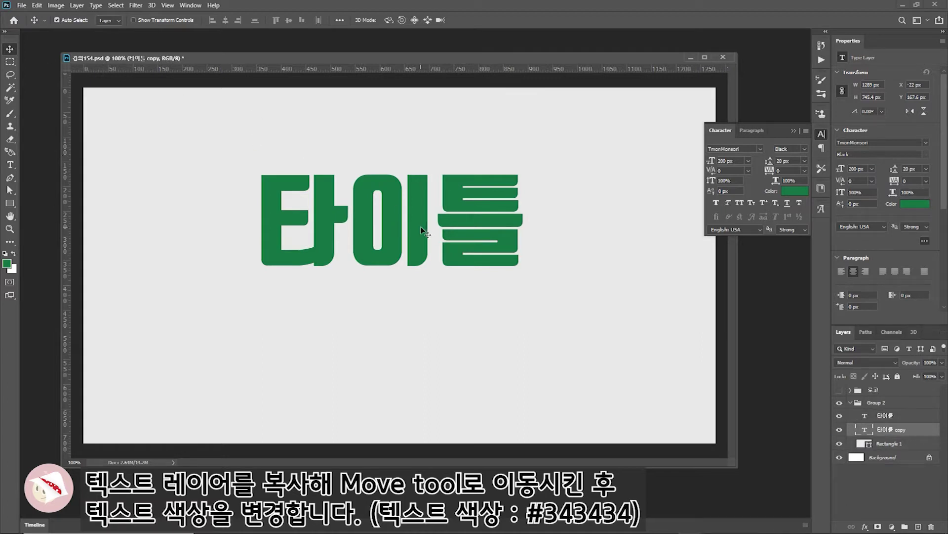
key(shift+Down)
key(shift+Down)
key(shift+Down)
key(shift+Down)
key(shift+Down)
key(shift+Down)
key(shift+Down)
key(shift+Down)
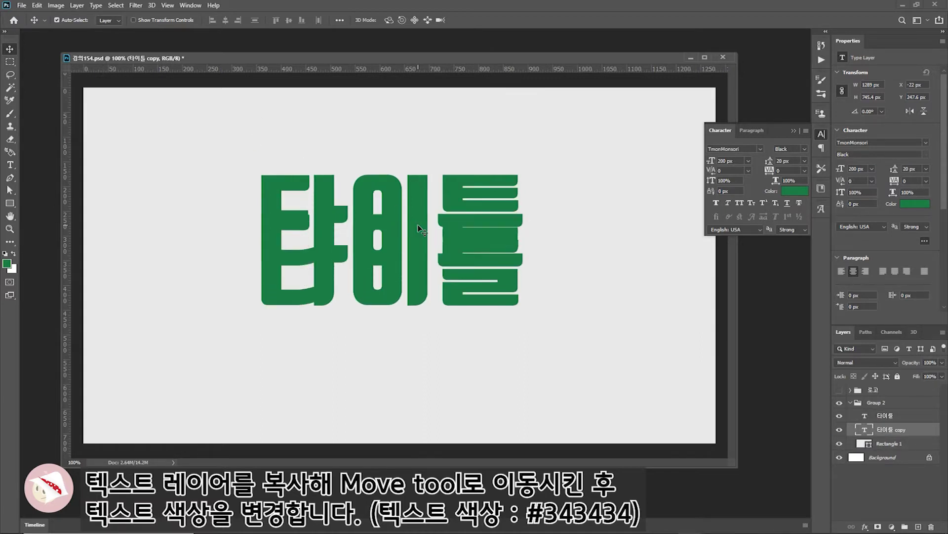
key(shift+Down)
key(shift+Down)
key(shift+Down)
key(shift+Down)
key(shift+Down)
key(shift+Down)
key(shift+Down)
key(shift+Down)
key(shift+Down)
key(shift+Down)
key(shift+Down)
key(shift+Down)
key(shift+Down)
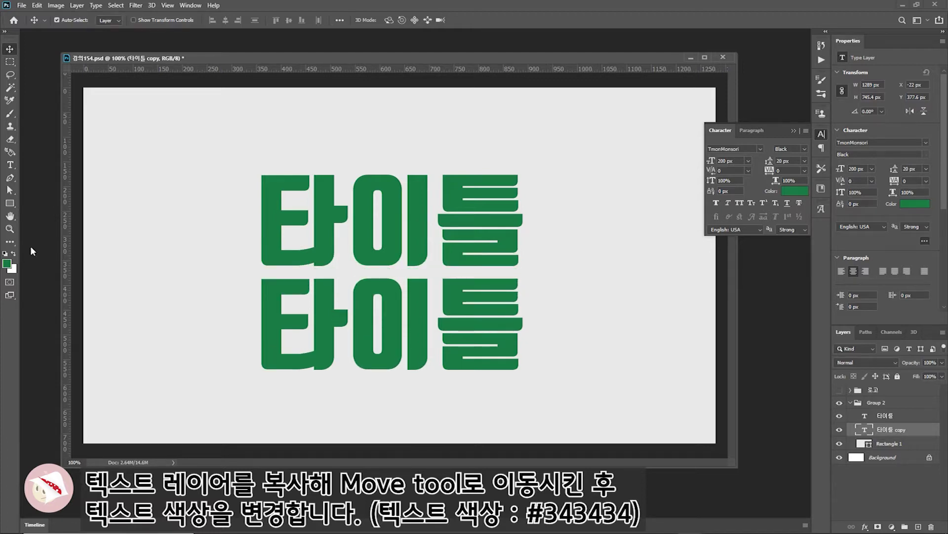
- Replace the text of the lower copy with 만들기
click(10, 165)
click(316, 297)
drag(269, 318, 580, 334)
text(만들기)
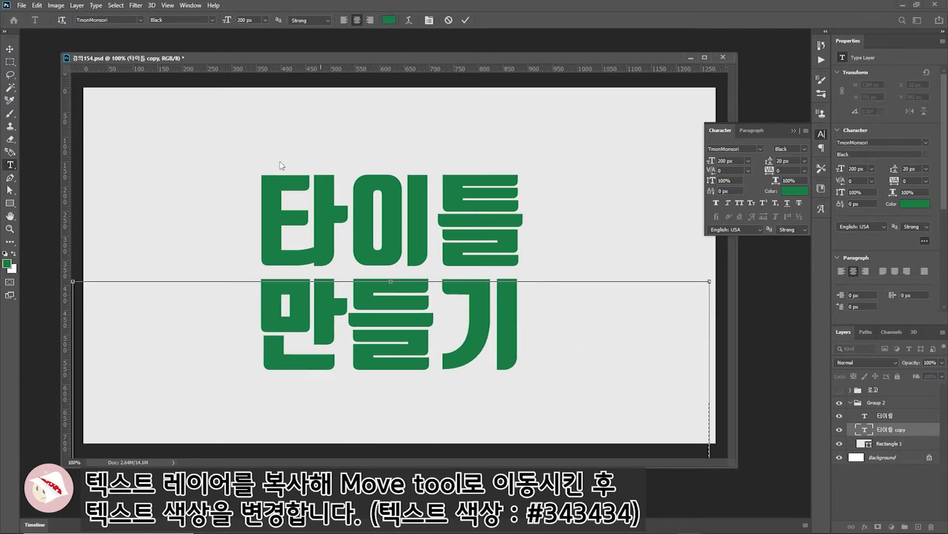
click(9, 48)
- Select both text layers and nudge them together 13 px up and 5 px to the right
ctrl+click(890, 415)
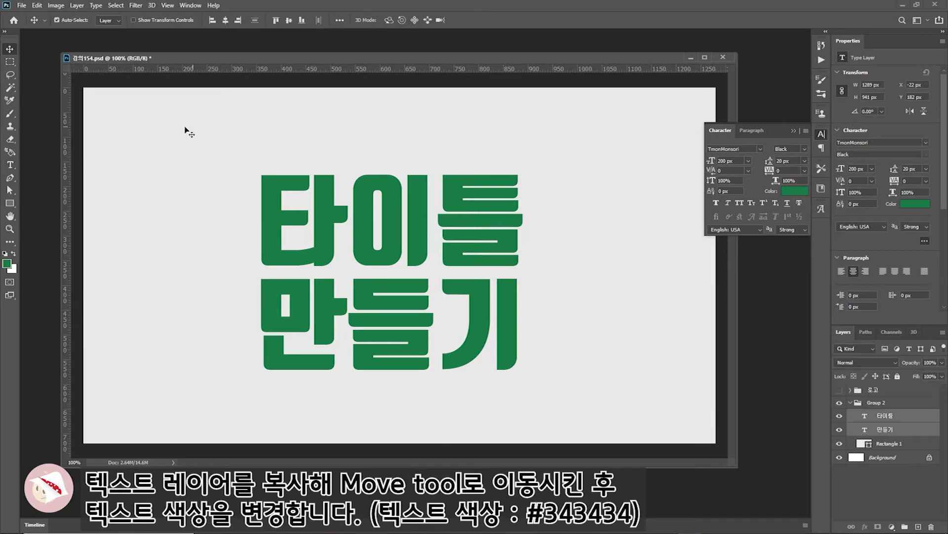
key(Up)
key(Up)
key(Up)
key(Up)
key(Up)
key(Up)
key(Up)
key(Up)
key(Up)
key(Up)
key(Up)
key(Up)
key(Up)
key(Right)
key(Right)
key(Right)
key(Right)
key(Right)
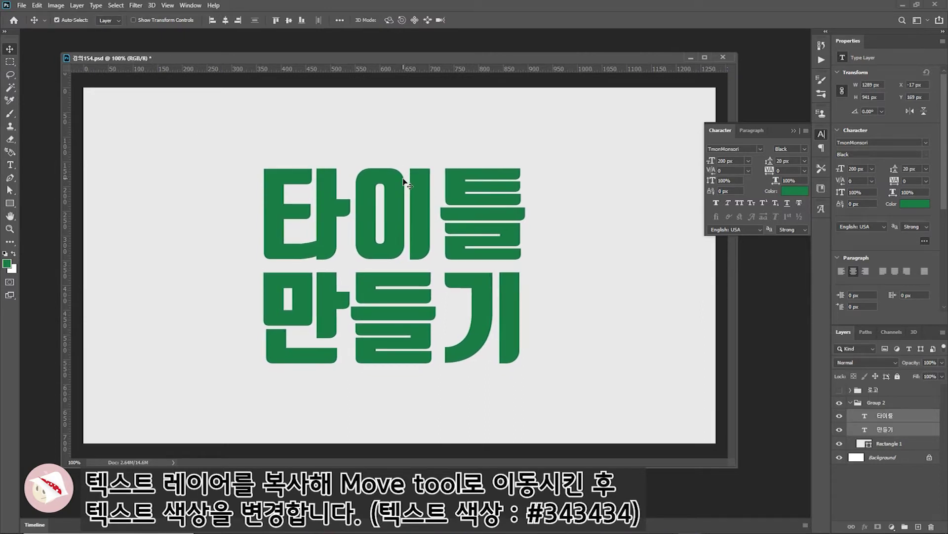
- Set the text colour of the 만들기 layer to #343434
click(909, 429)
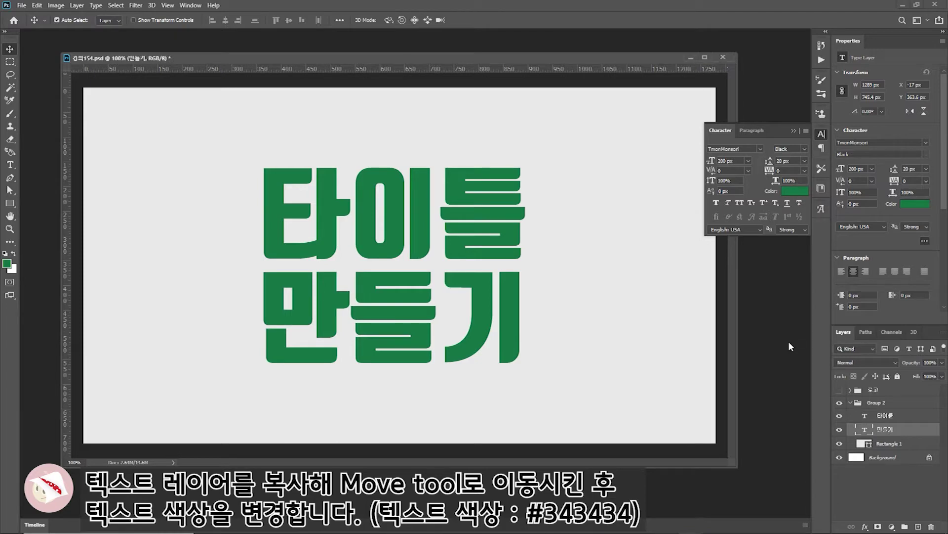
click(793, 191)
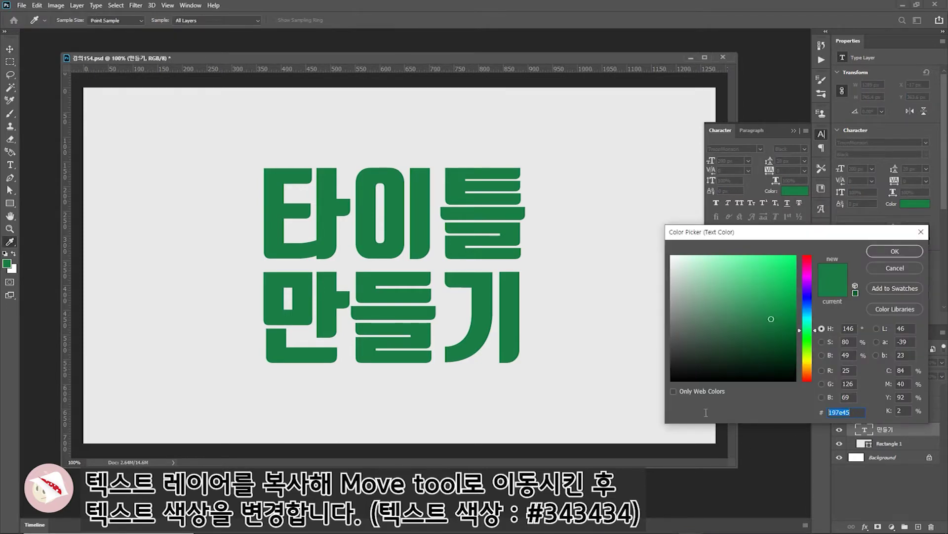
text(343434)
key(Return)
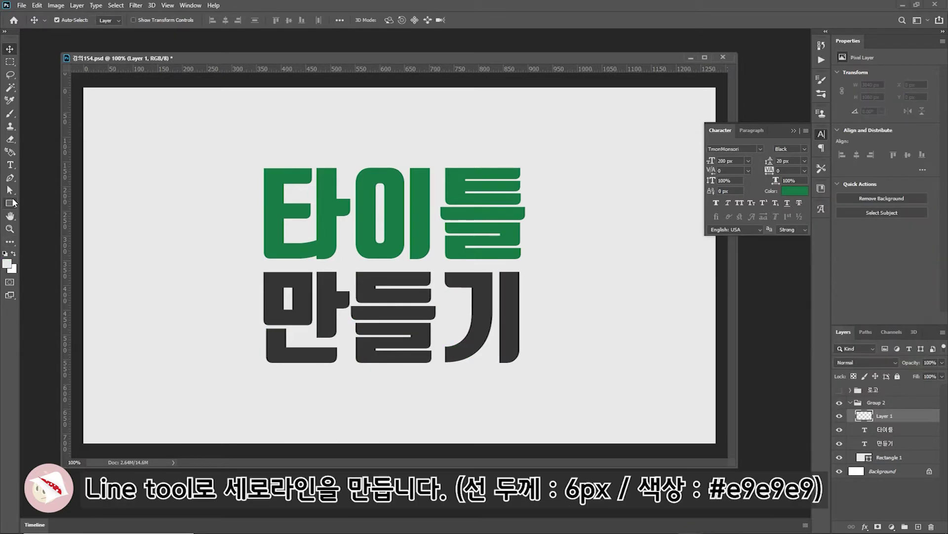
- Draw a vertical light grey line, 6 px wide and 195 px high, through the middle of the ㅇ in 타이틀
right_click(9, 202)
click(54, 239)
drag(379, 165, 391, 259)
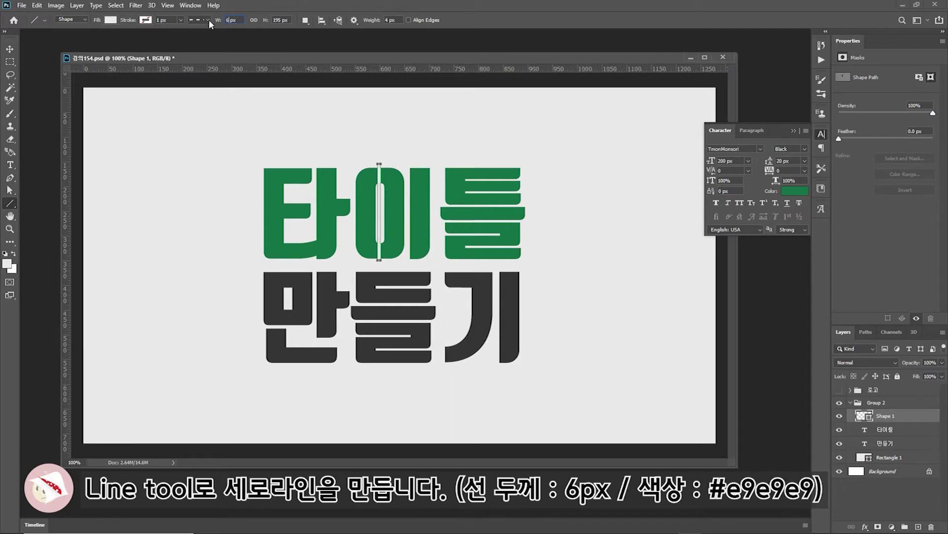
click(9, 49)
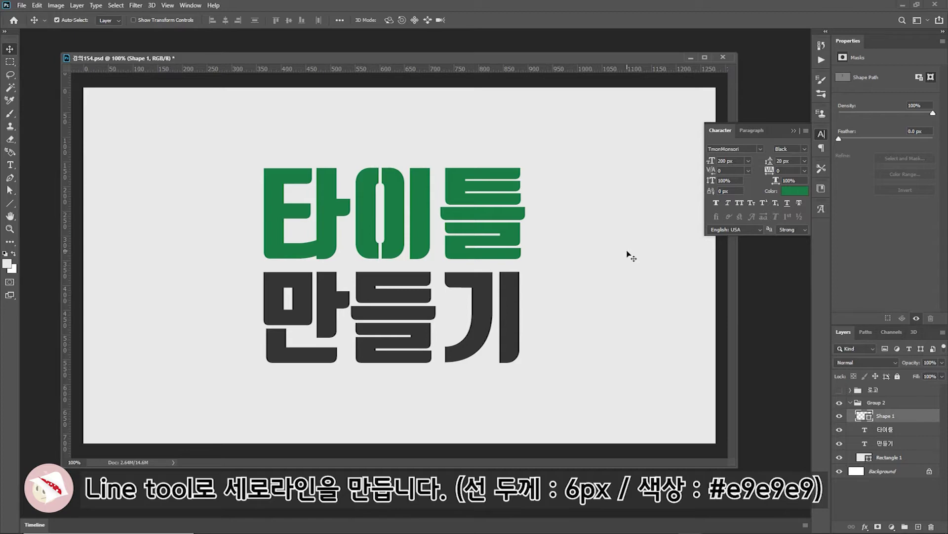
- Duplicate the 타이틀 text layer, convert the copy to a shape and hide the original text layer
click(884, 429)
drag(885, 429, 919, 526)
right_click(899, 430)
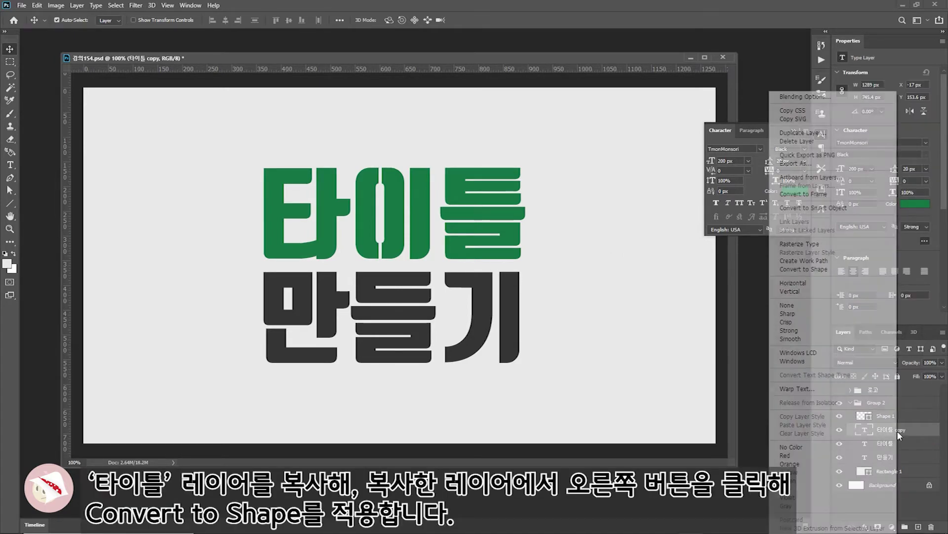
click(804, 269)
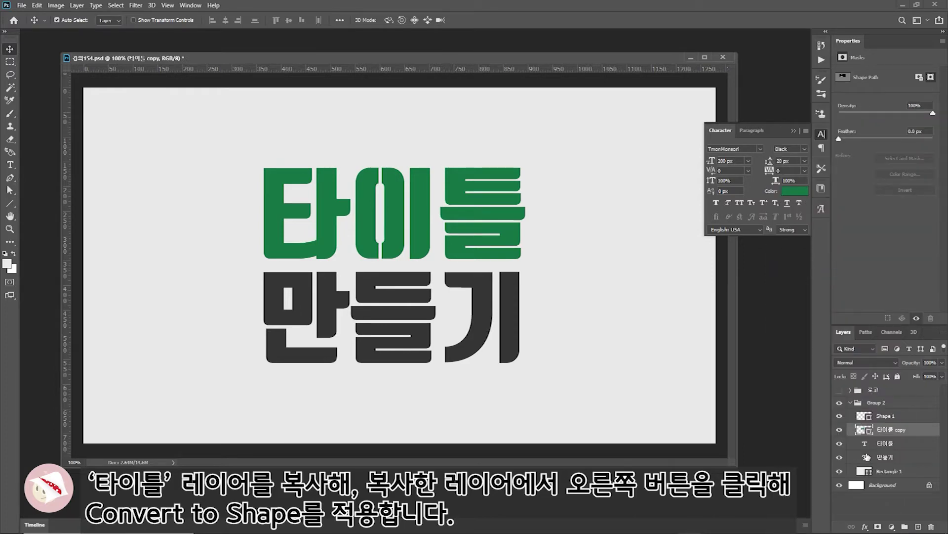
click(838, 444)
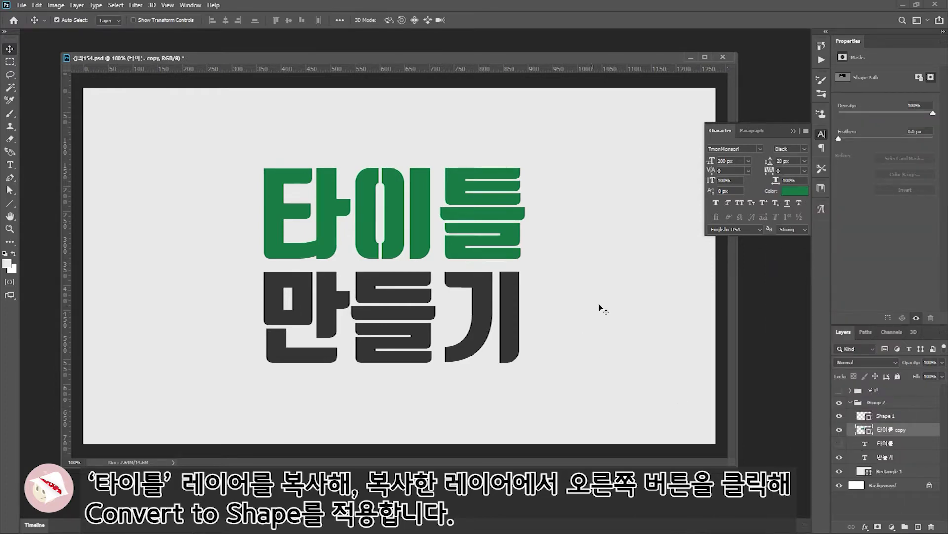
- Delete the anchor points of 틀 in the shape copy with Direct Selection, keeping only the middle bar of its ㅌ
click(9, 229)
click(370, 251)
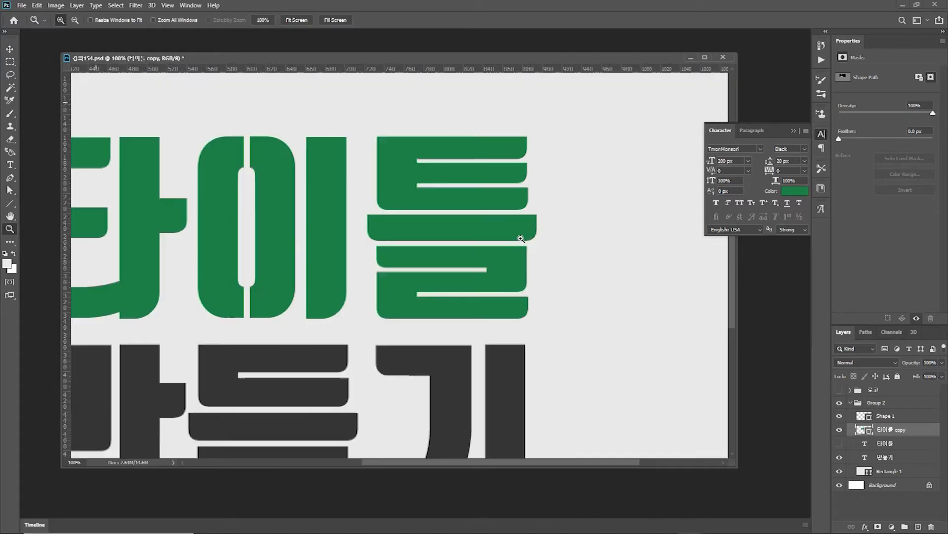
click(461, 194)
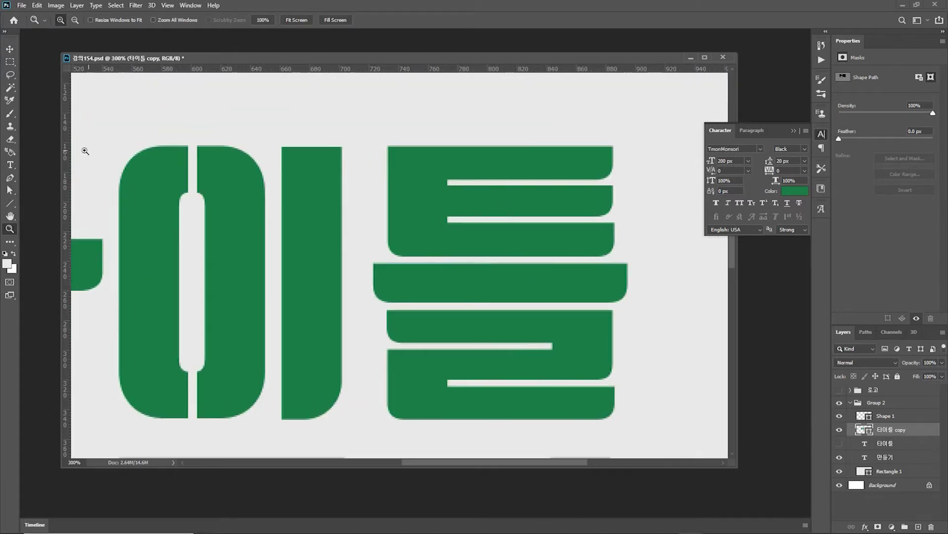
click(9, 190)
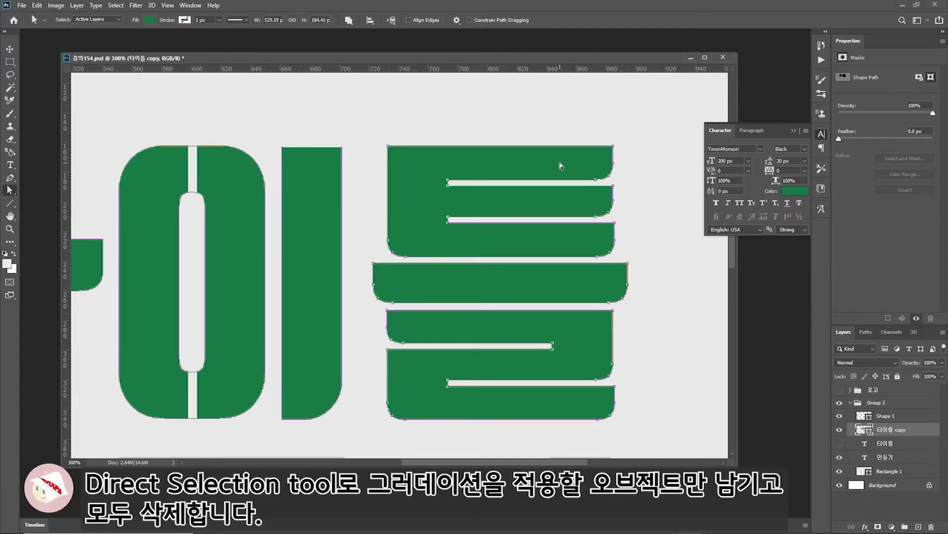
drag(377, 131, 632, 187)
key(Delete)
drag(628, 261, 373, 220)
key(Delete)
- Delete the anchor points of 타 and 이 in the shape copy, keeping only the middle bar of the ㅌ in 타
key(ctrl+minus)
drag(178, 104, 362, 170)
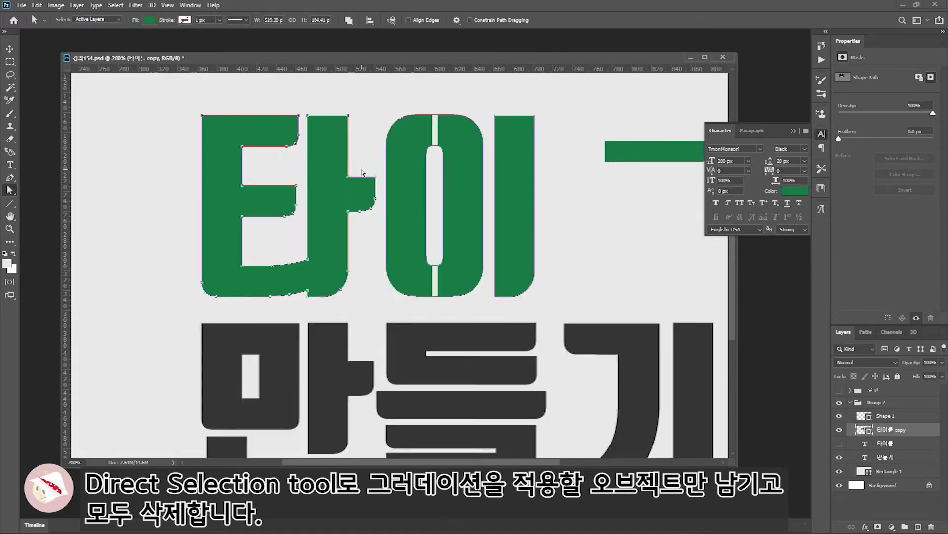
key(Delete)
key(Delete)
drag(563, 101, 141, 244)
key(Delete)
key(Delete)
- Duplicate the shape layer holding the two bars and remove the 틀 bar from the new copy
key(z)
key(ctrl+1)
drag(906, 432, 918, 526)
key(a)
drag(452, 167, 569, 255)
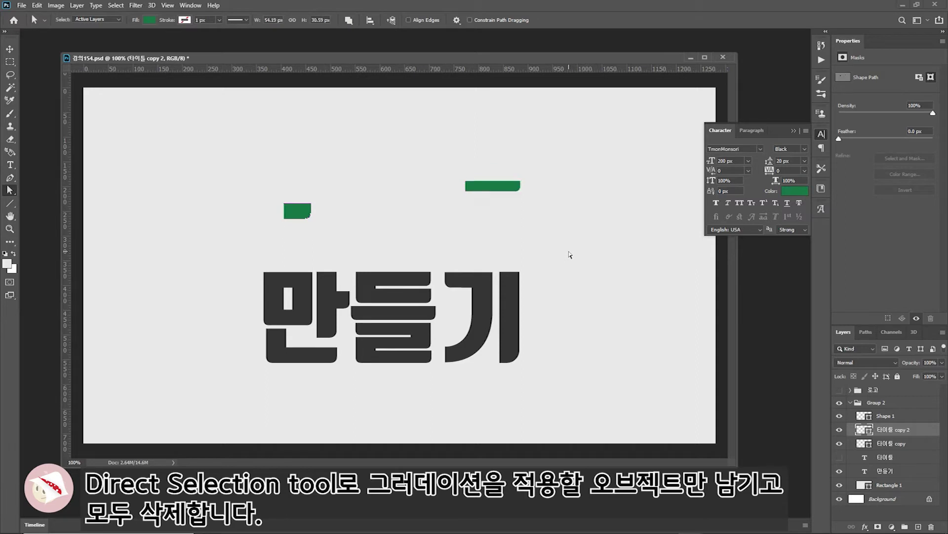
- Delete the 타 bar from the 타이틀 copy shape layer and show the original 타이틀 text layer again
click(840, 444)
click(839, 443)
click(857, 447)
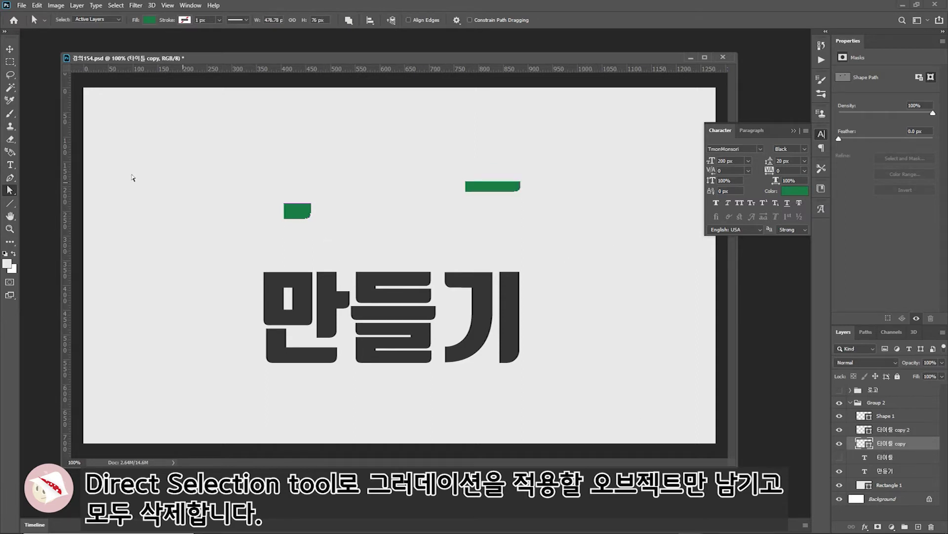
drag(188, 188, 404, 284)
key(Delete)
click(897, 430)
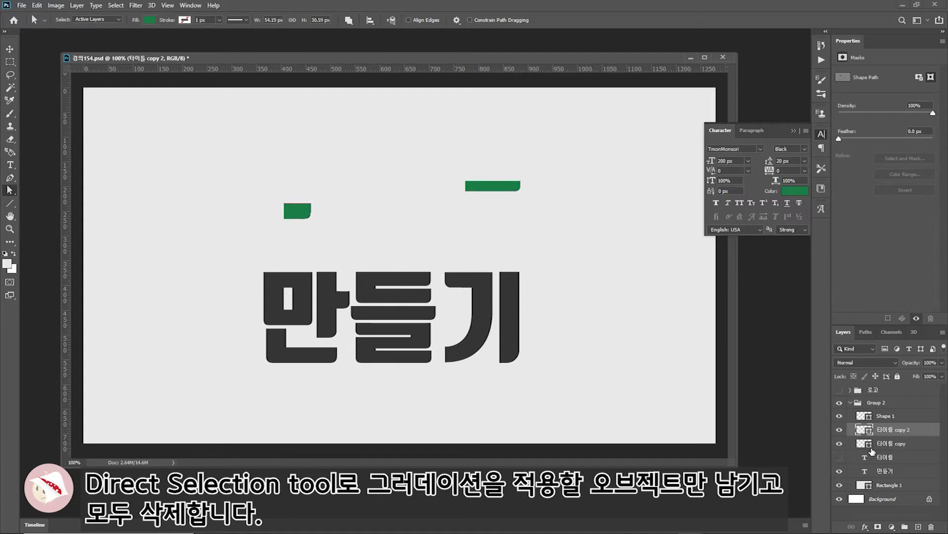
click(840, 458)
- Add a Gradient Overlay to the 틀 bar's shape layer and set the gradient's end stop to the title's dark green
click(913, 446)
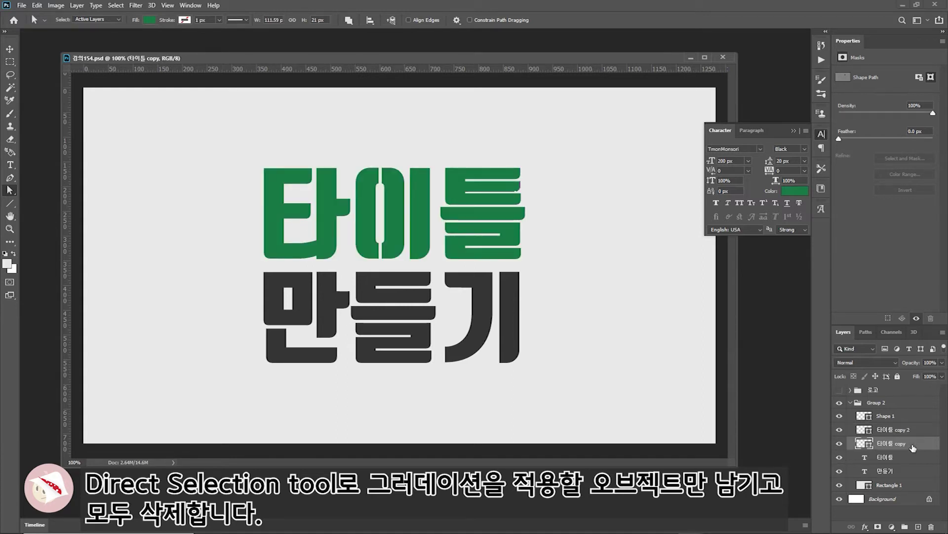
click(865, 527)
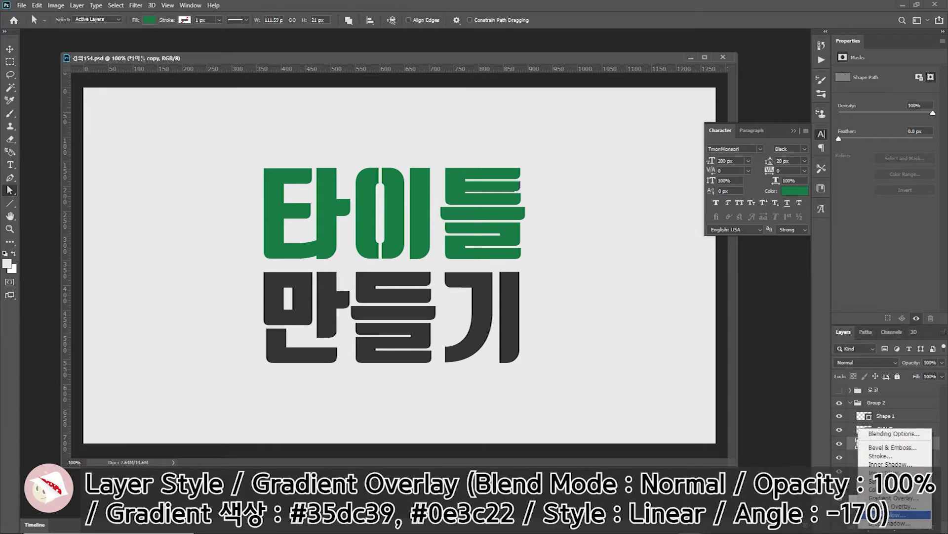
click(893, 498)
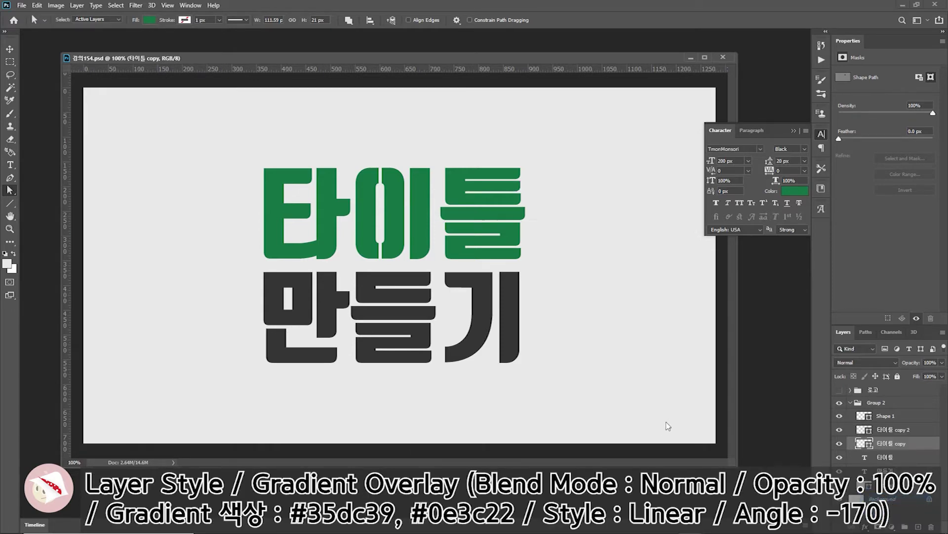
drag(575, 227, 516, 277)
click(550, 334)
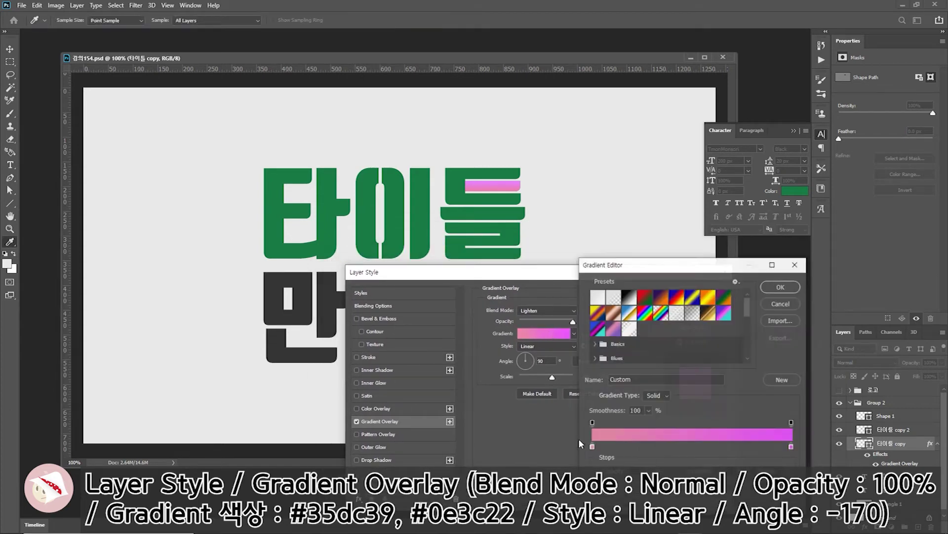
double_click(791, 447)
click(894, 251)
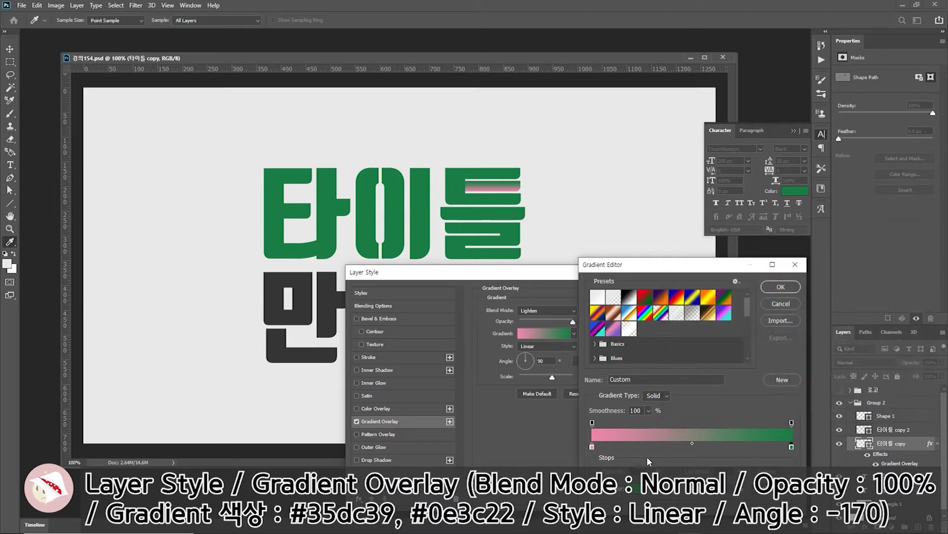
- Set the gradient's start stop to a lighter green and accept the edited gradient
double_click(592, 447)
text(42bf78)
click(751, 287)
click(898, 249)
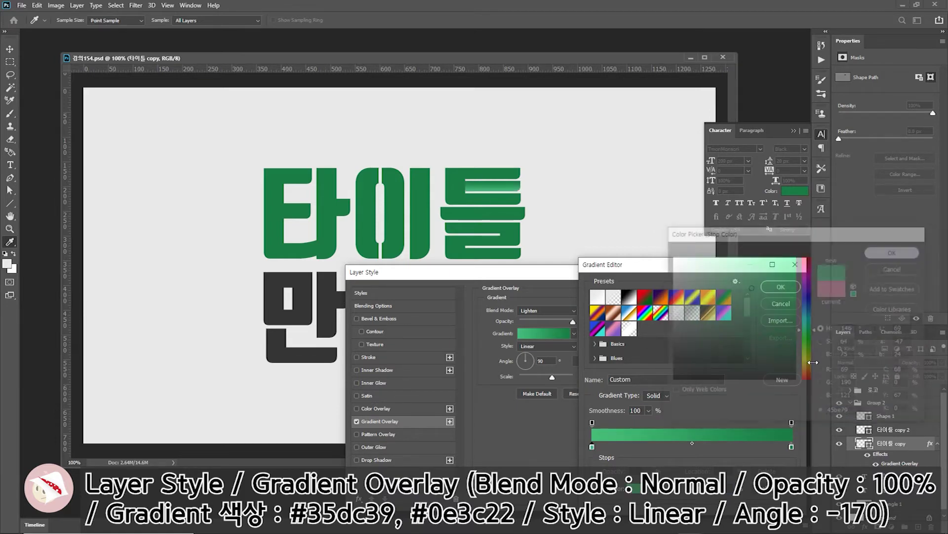
click(781, 289)
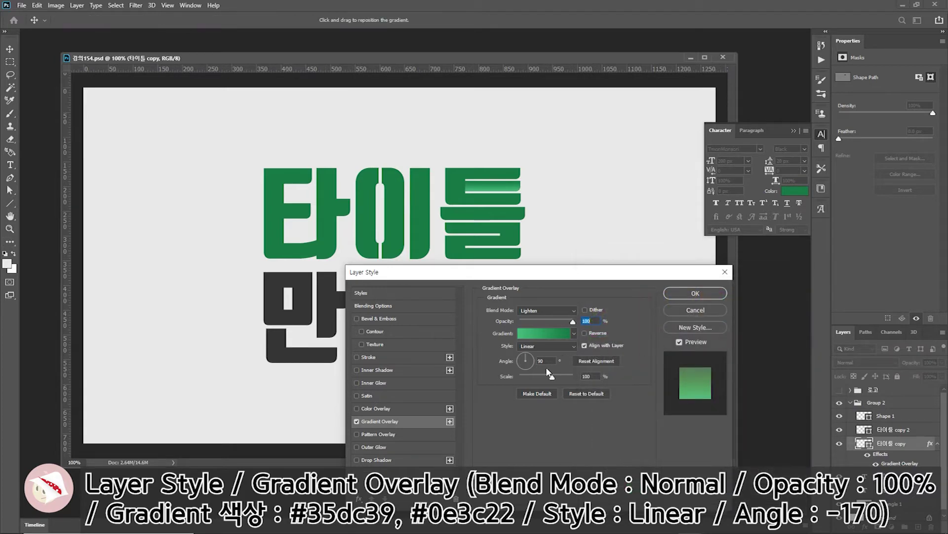
- Set the angle of the Gradient Overlay to -170 degrees
click(518, 362)
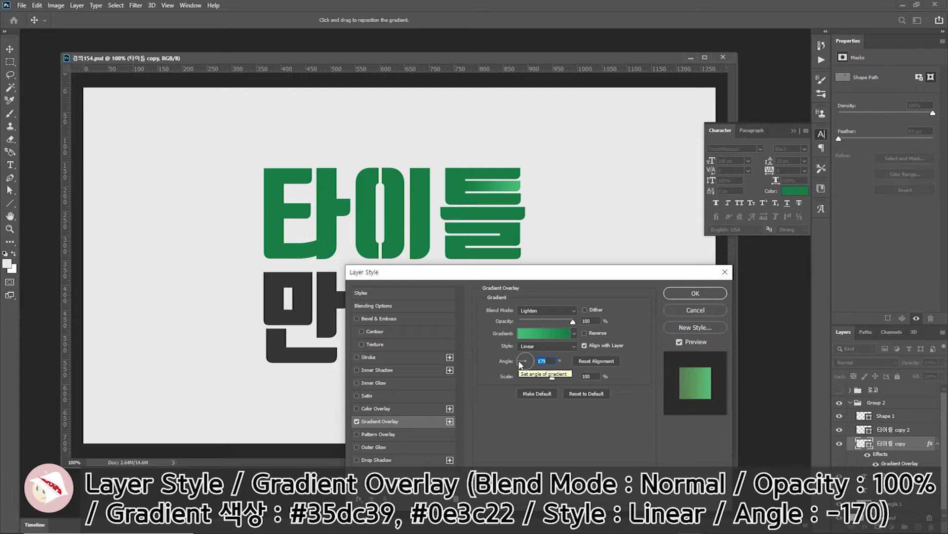
click(522, 366)
text(-170)
- Change the 틀 bar's Gradient Overlay to run between bright green and very dark green with Normal blend mode, and apply the style
click(553, 338)
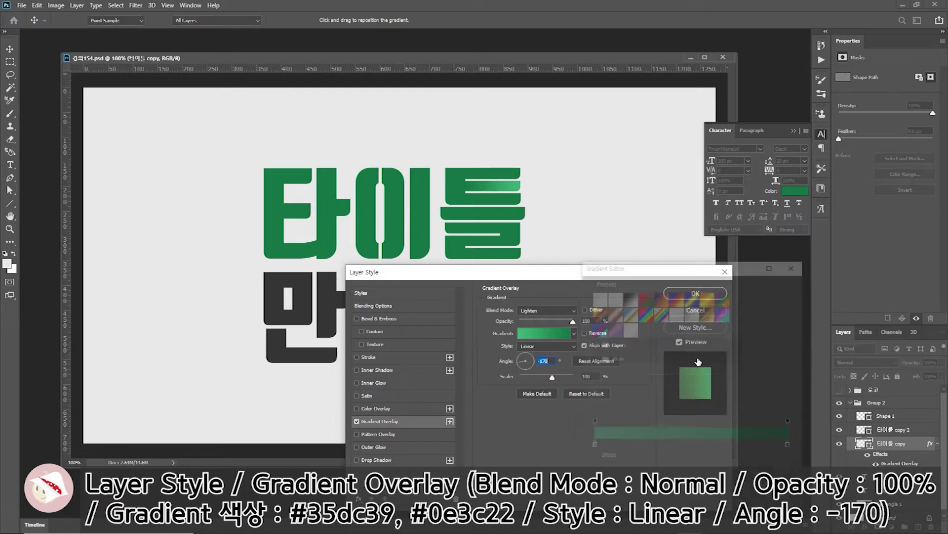
double_click(793, 447)
click(896, 253)
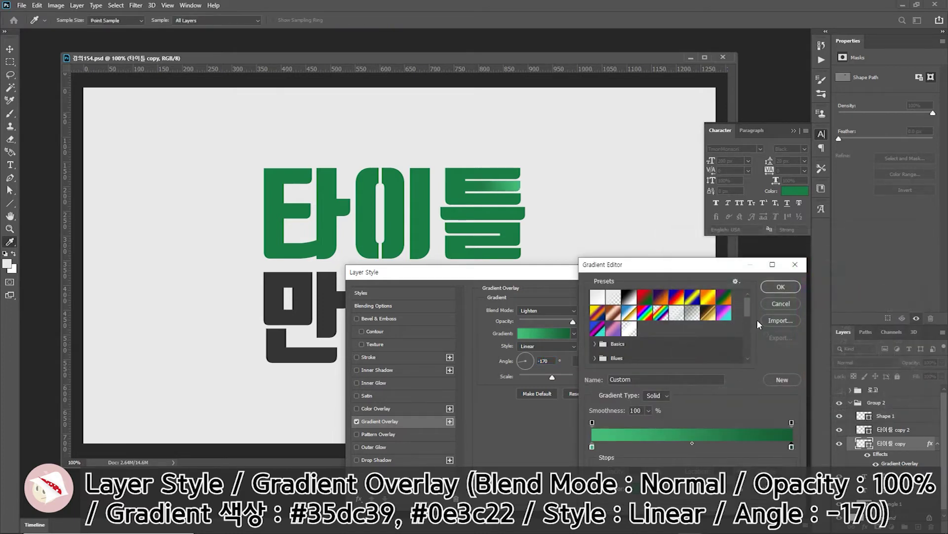
click(781, 287)
click(547, 310)
click(531, 296)
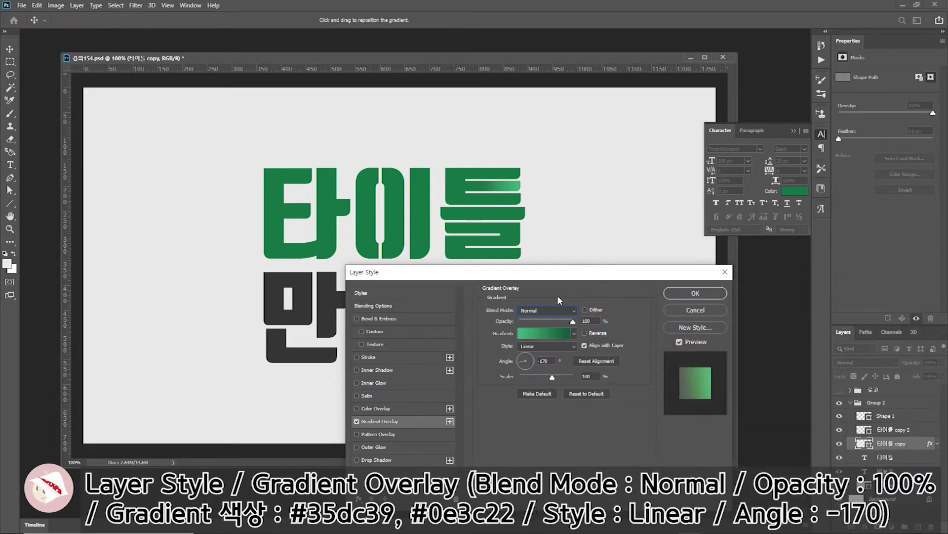
click(697, 291)
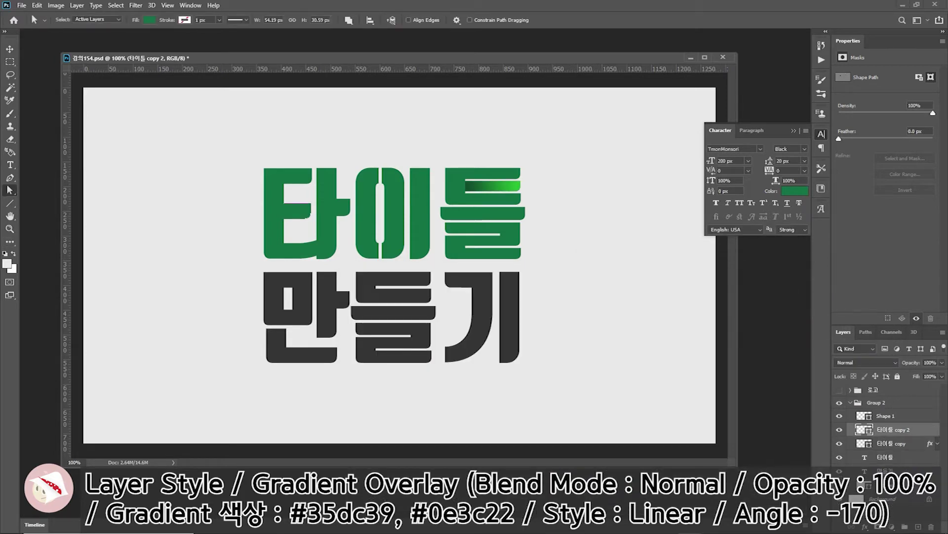
- Apply the same bright-to-dark green Gradient Overlay at -170 degrees to the 타 bar's layer, 타이틀 copy 2
click(866, 530)
key(Escape)
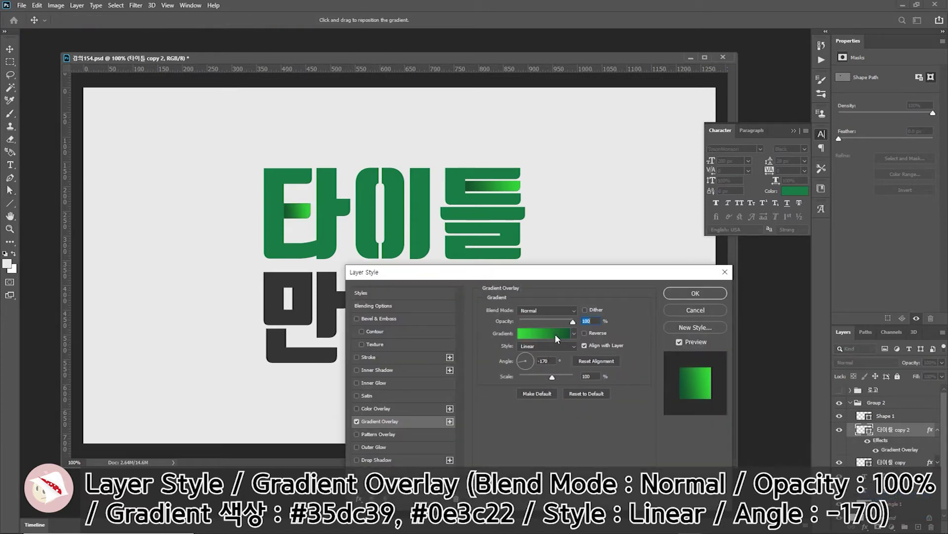
click(707, 293)
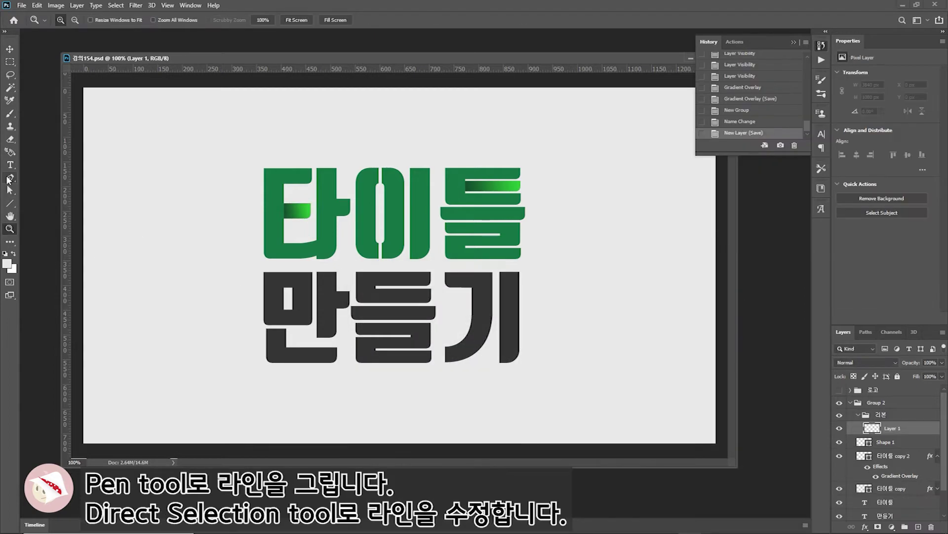
- Draw a closed wavy ribbon band about 609 px wide and 121 px high between the two title lines with the Pen tool in Shape mode
right_click(10, 177)
click(55, 178)
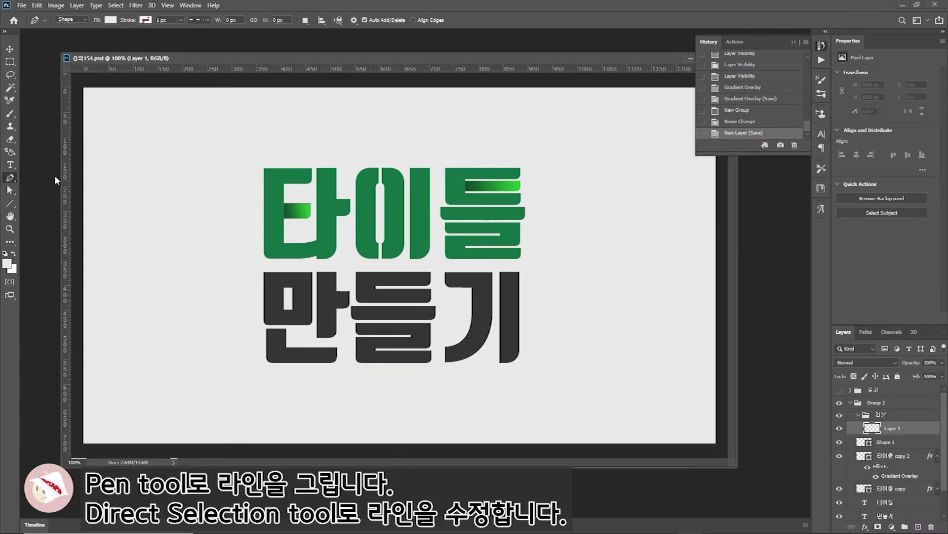
click(85, 19)
click(239, 232)
drag(343, 247, 386, 241)
drag(540, 230, 540, 229)
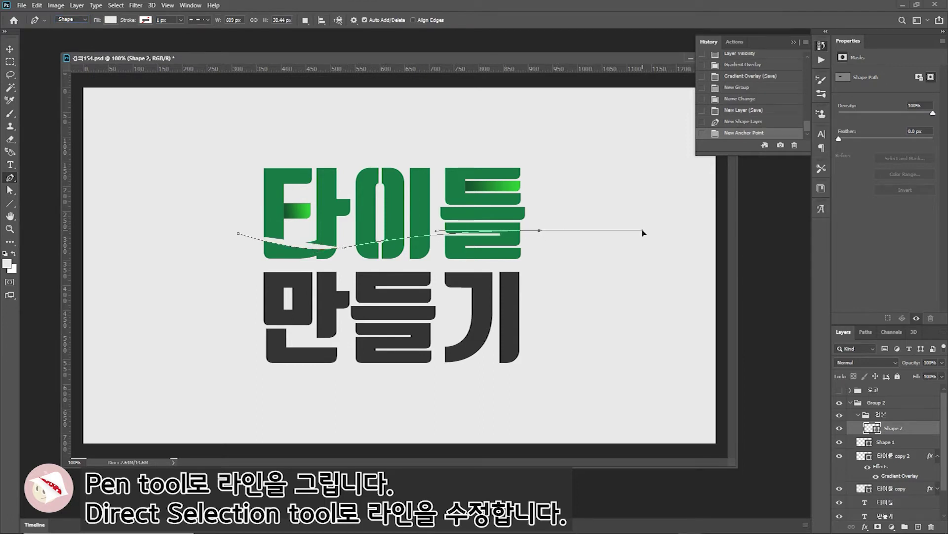
click(539, 231)
click(538, 262)
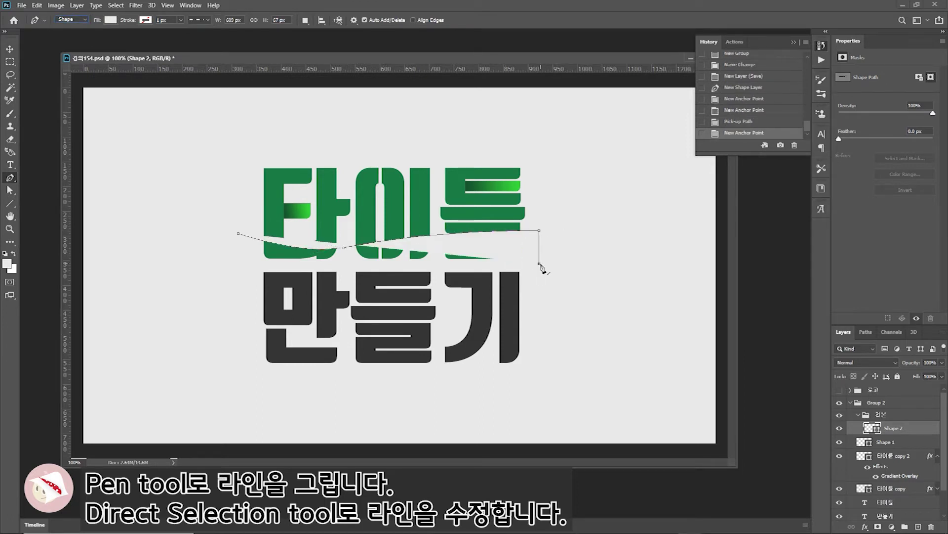
drag(347, 282, 262, 306)
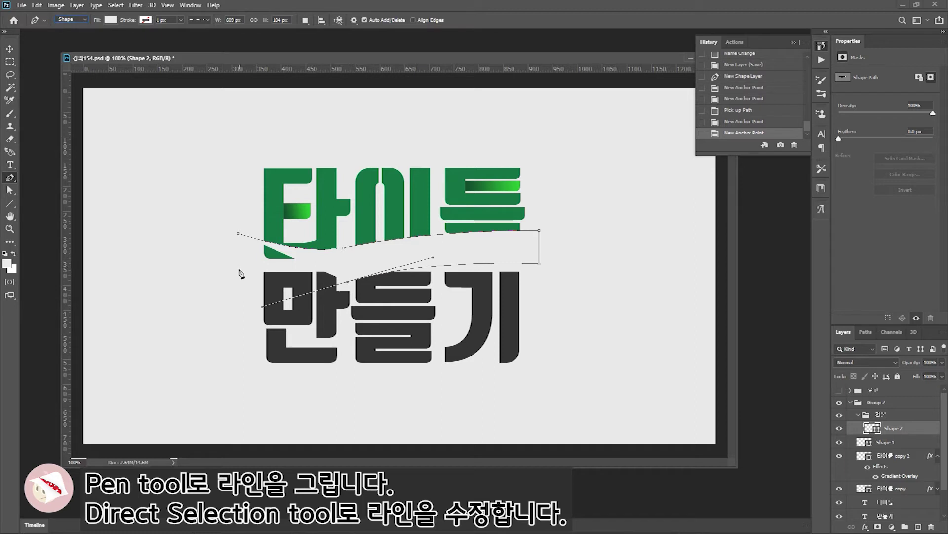
click(240, 268)
click(239, 233)
- Reshape the ribbon band's end and middle anchor points and curve handles so both long edges run evenly, about 99 px high overall
key(a)
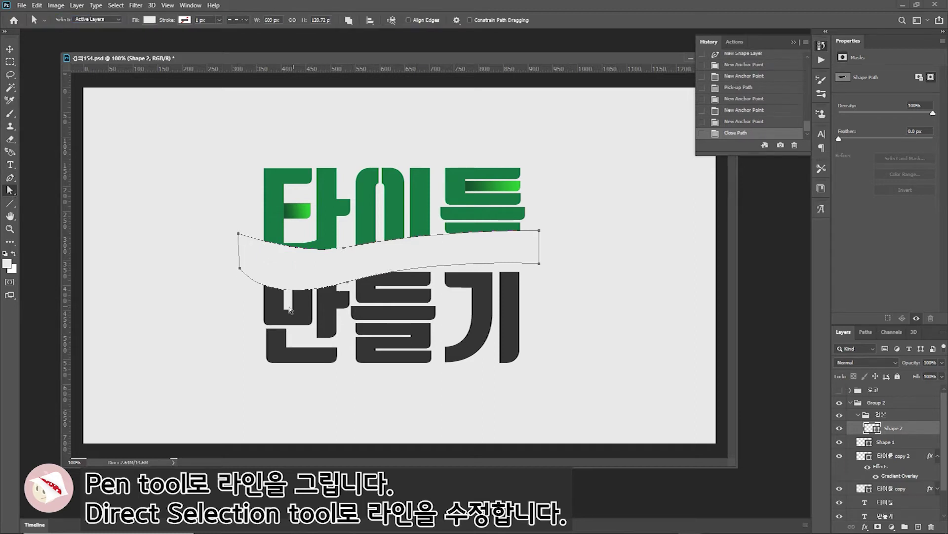
drag(240, 268, 239, 266)
key(Up)
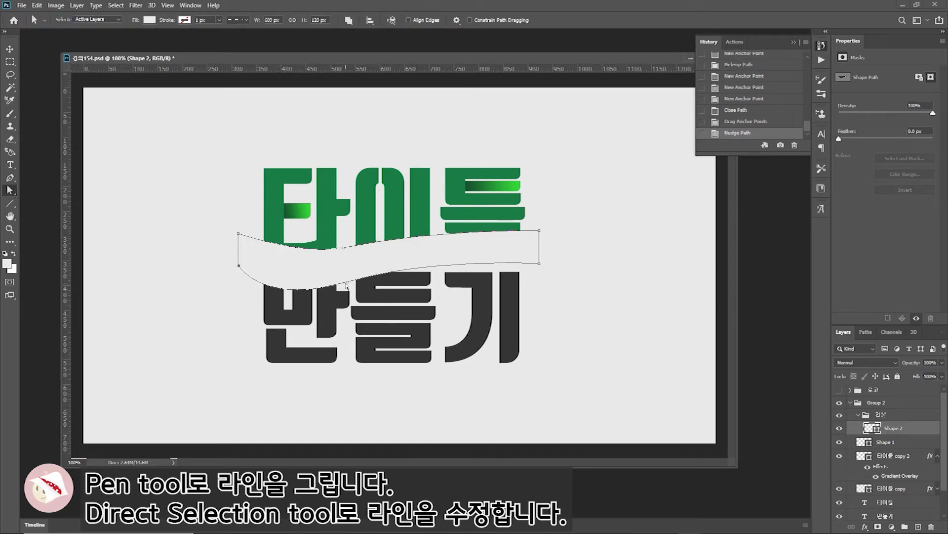
drag(267, 305, 356, 278)
shift+click(343, 247)
key(Up)
click(539, 247)
key(Down)
click(355, 278)
key(Up)
drag(446, 269, 459, 257)
- Add a Stroke layer style to the ribbon band with position Inside and a size of 4 px
click(865, 527)
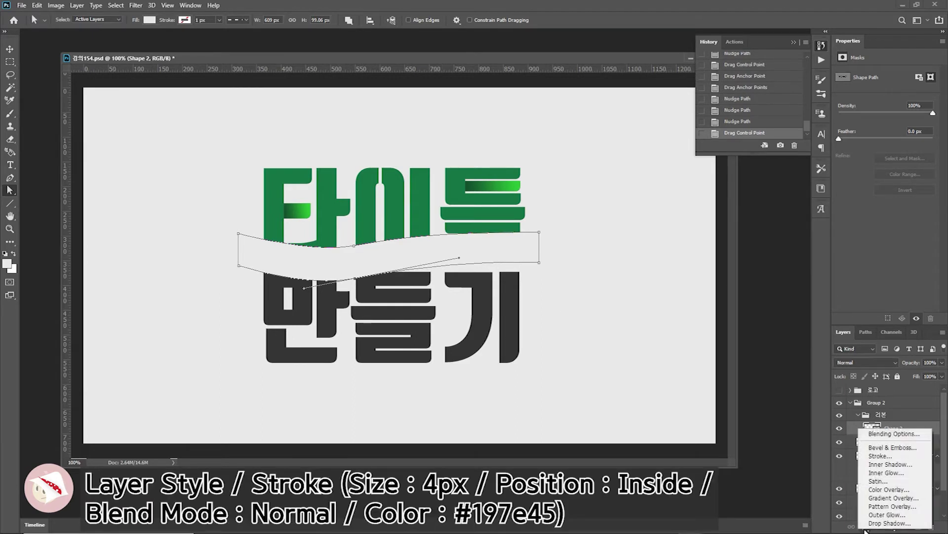
click(880, 455)
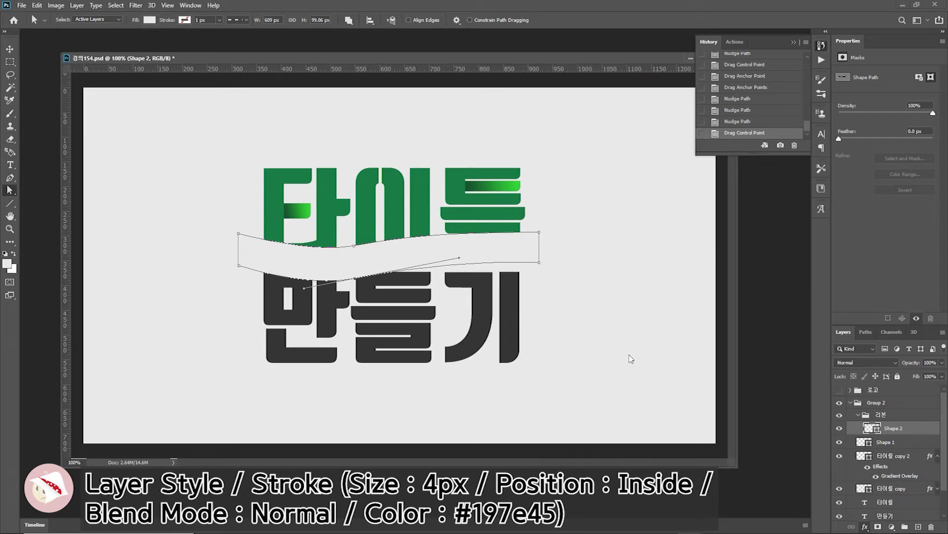
click(541, 321)
click(540, 330)
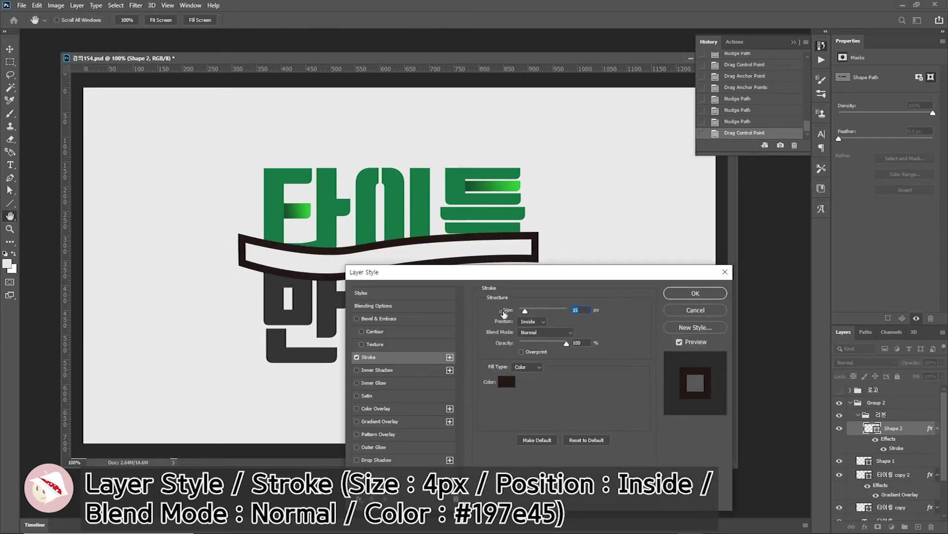
text(5)
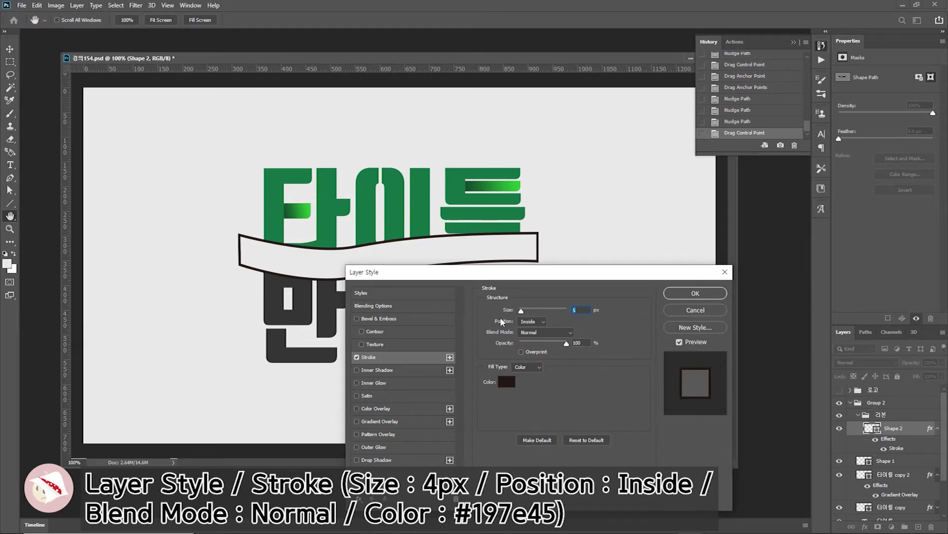
text(4)
- Set the ribbon band's stroke color to #197e45 and apply the layer style
click(506, 381)
text(197e45)
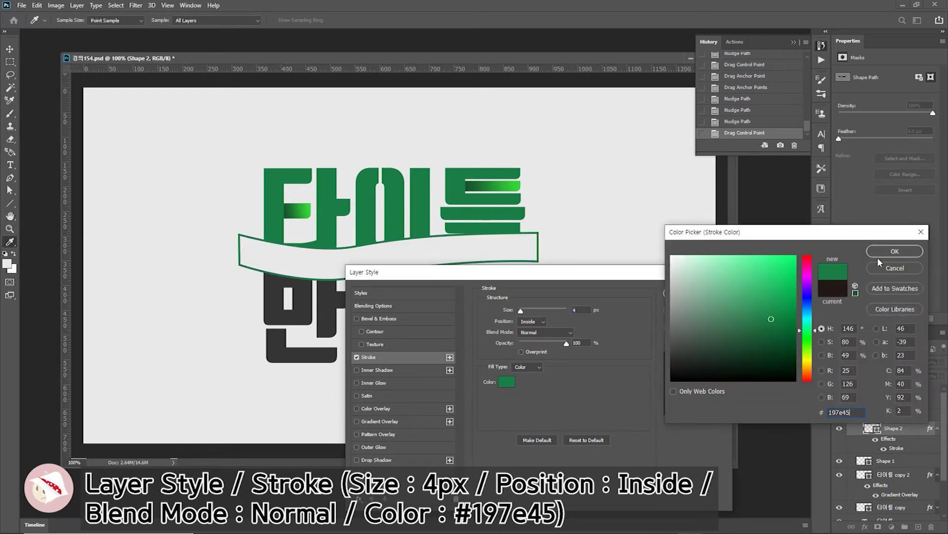
click(894, 250)
click(695, 295)
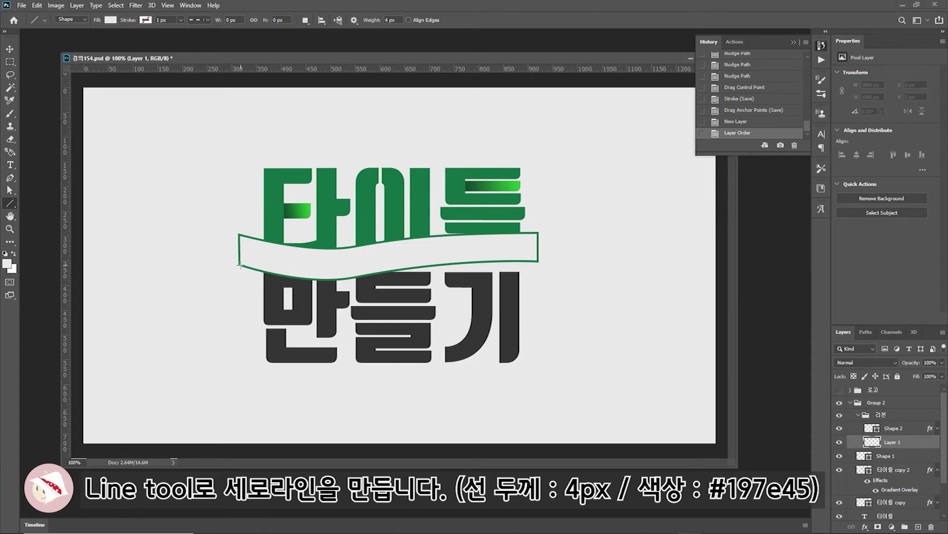
- Draw a 4 px diagonal fold line from the ribbon's lower-left corner down to the right, about 46 by 38 px, and color it #197e45
drag(240, 264, 263, 282)
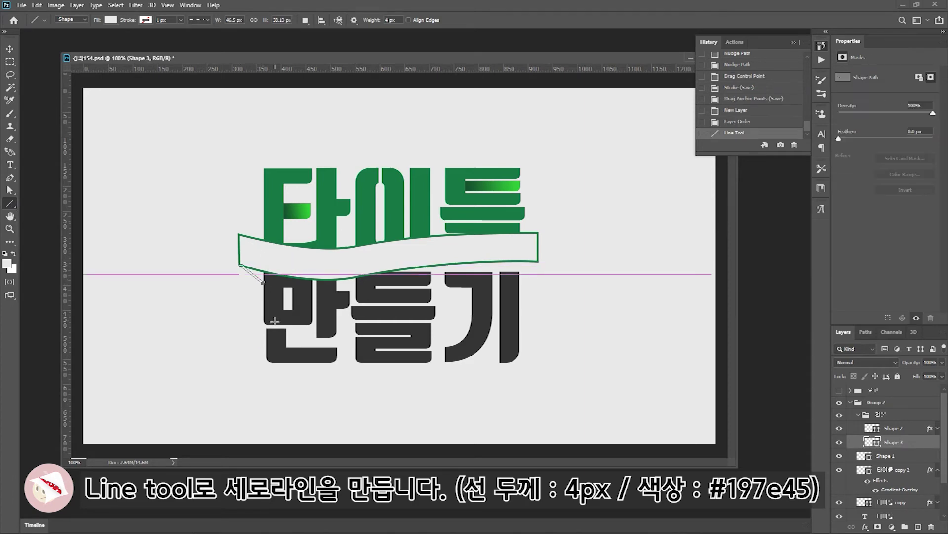
double_click(876, 444)
text(197e45)
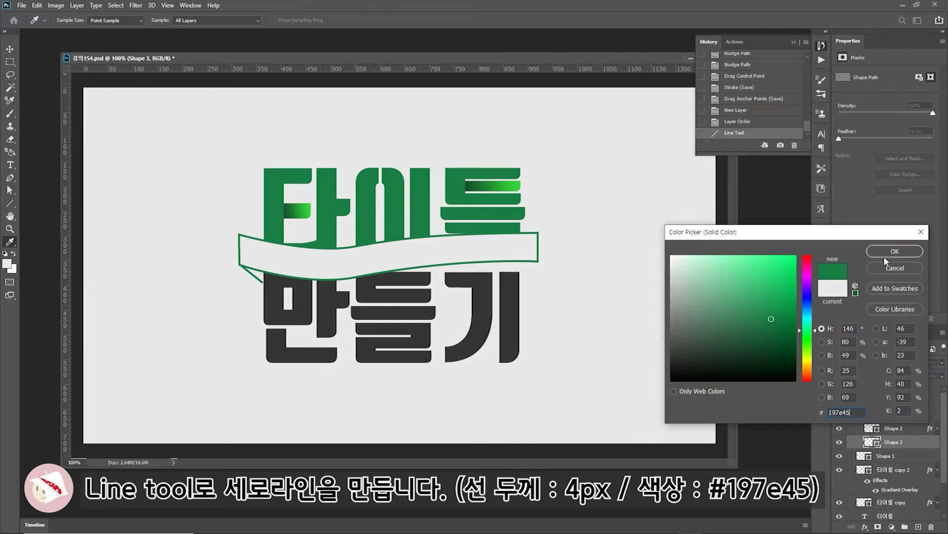
click(886, 252)
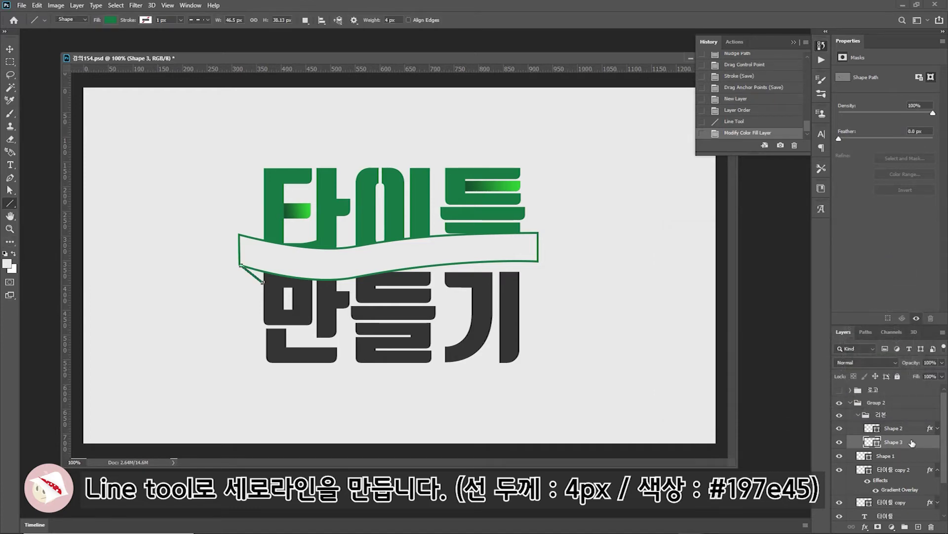
- On a new layer, draw a 4 px diagonal fold line at the ribbon's lower-right corner, about 33 by 20 px, and color it #197e45
click(919, 527)
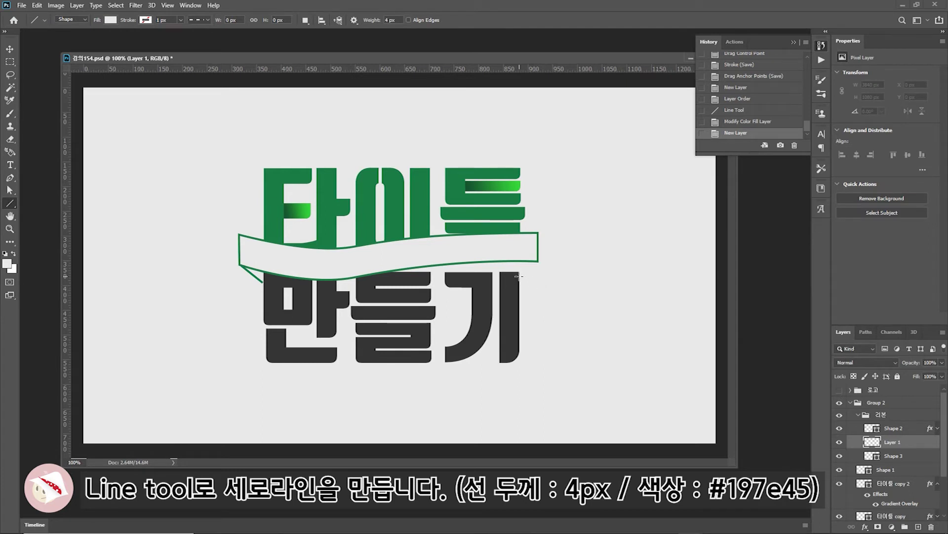
drag(523, 270, 538, 262)
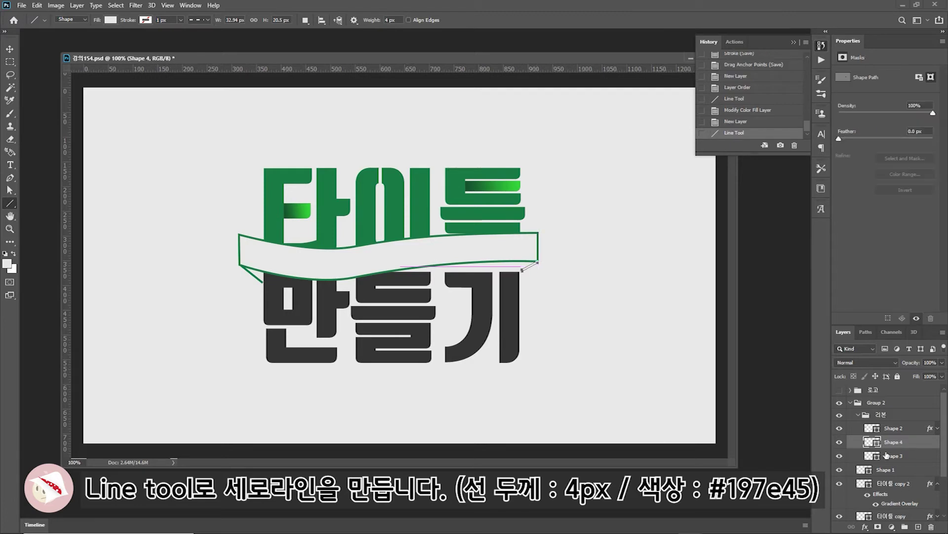
double_click(876, 441)
text(197e45)
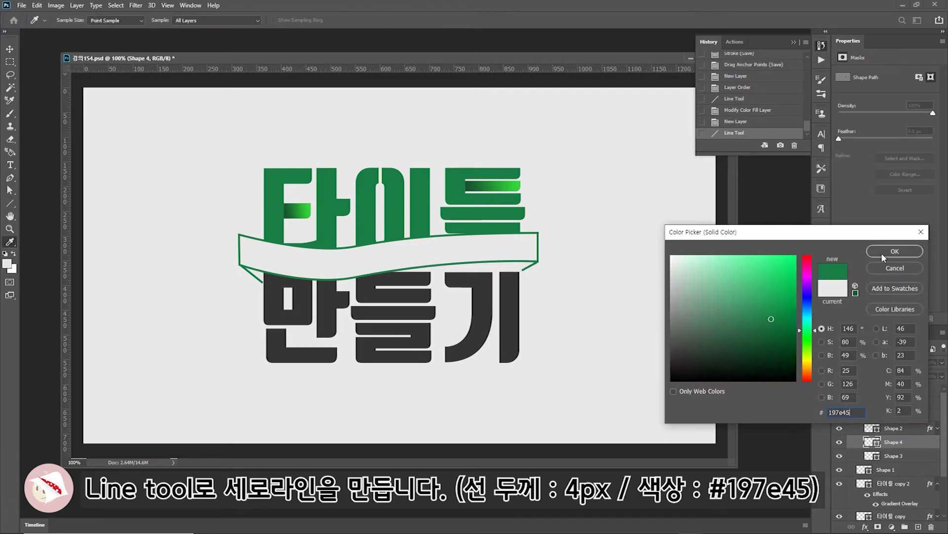
click(889, 253)
- Draw a notched ribbon tail about 95 by 64 px at the band's left end with the Pen tool and level its lower edge
key(p)
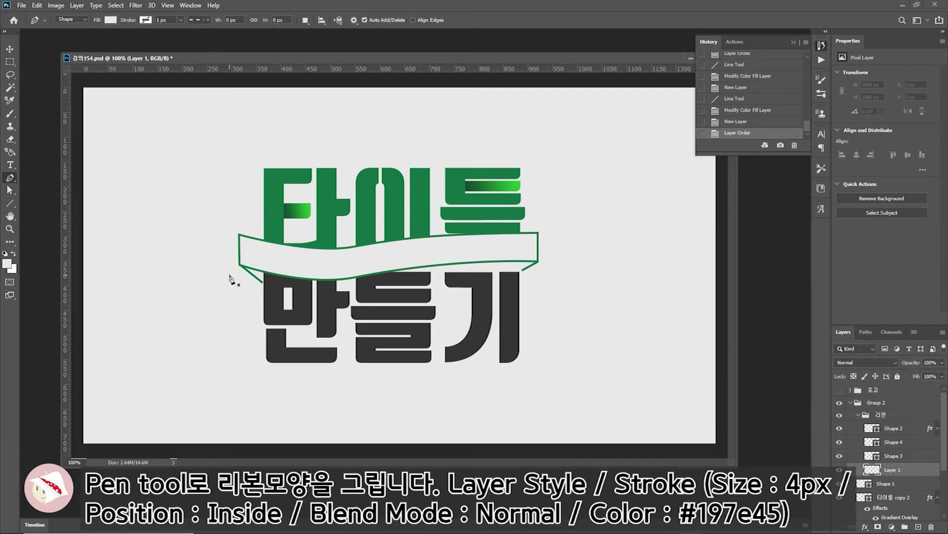
click(244, 257)
click(224, 257)
click(235, 275)
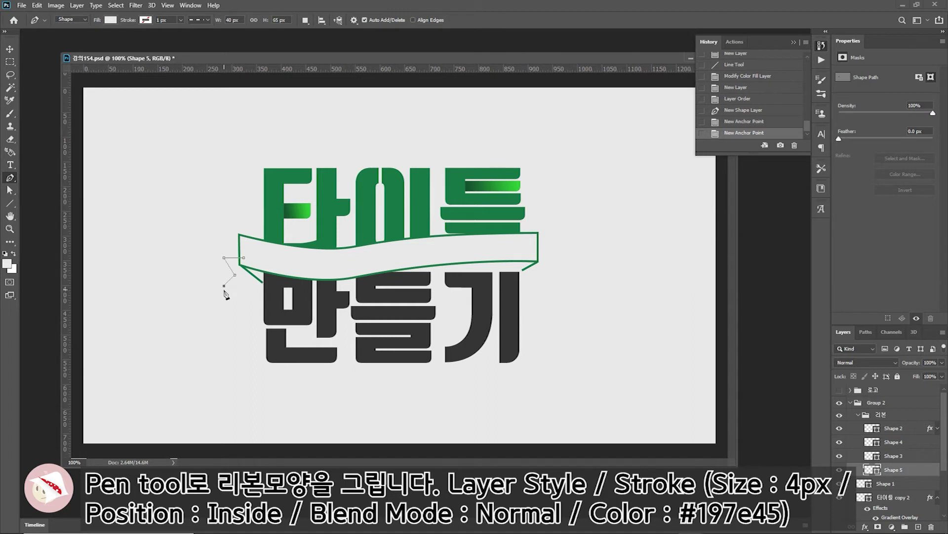
click(267, 290)
click(270, 270)
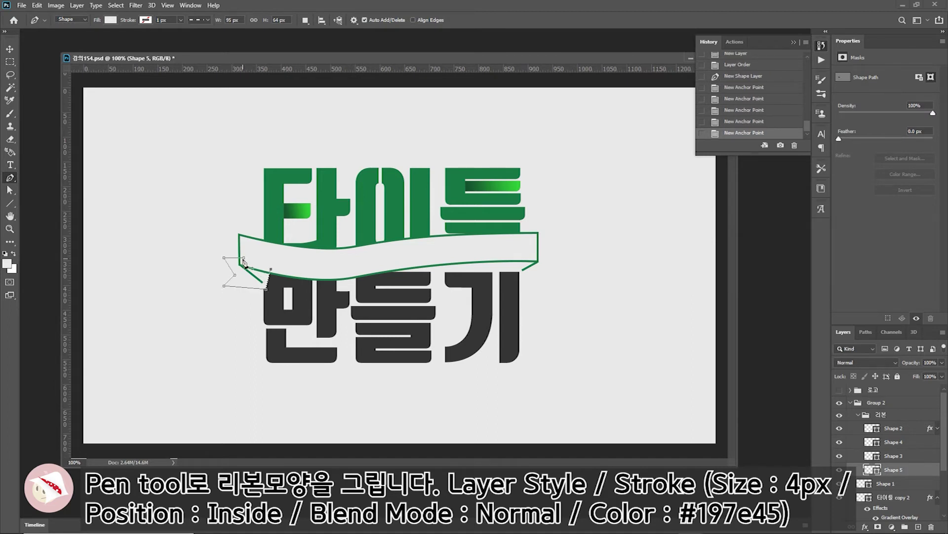
click(9, 189)
click(225, 290)
key(Down)
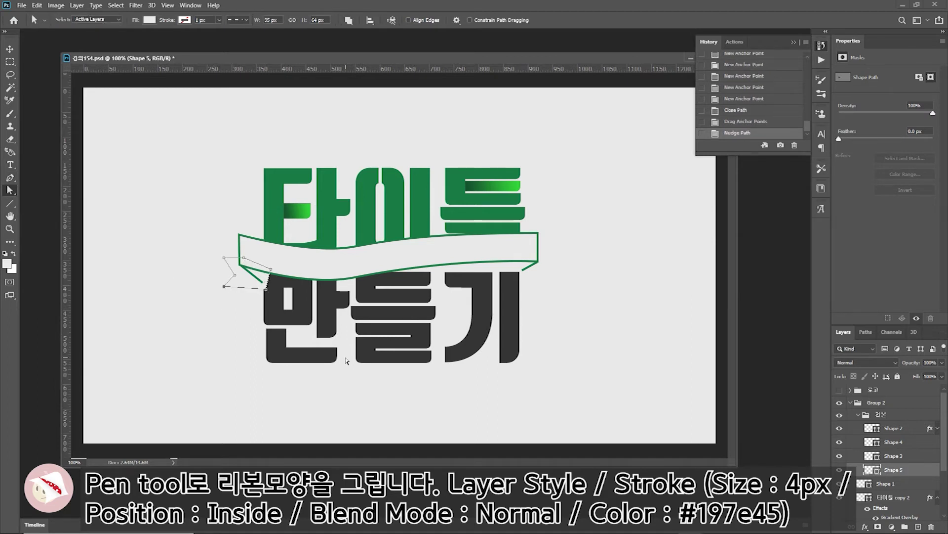
- Move the ribbon tail's layer beneath the 만들기 text layer and give it a 4 px Inside stroke in #197e45
scroll(894, 444, down, 3)
drag(899, 424, 903, 500)
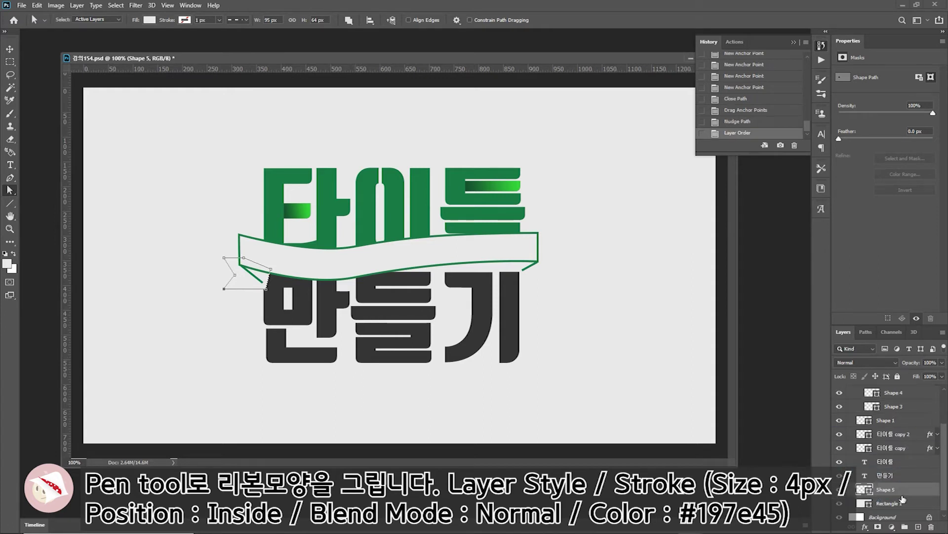
click(864, 527)
click(884, 456)
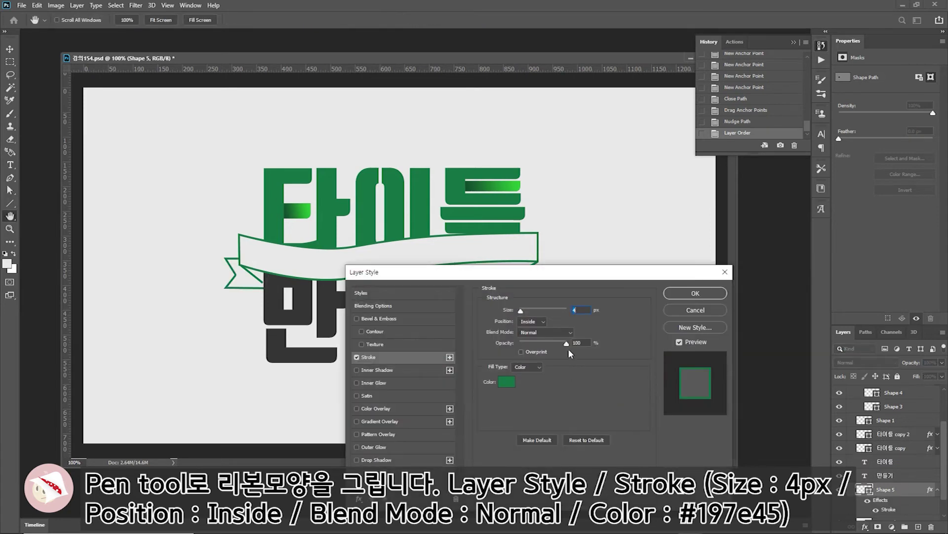
click(684, 295)
- Raise the ribbon tail's upper anchor points and lower its bottom ones to make it about 76 px high
drag(245, 261, 245, 259)
key(Up)
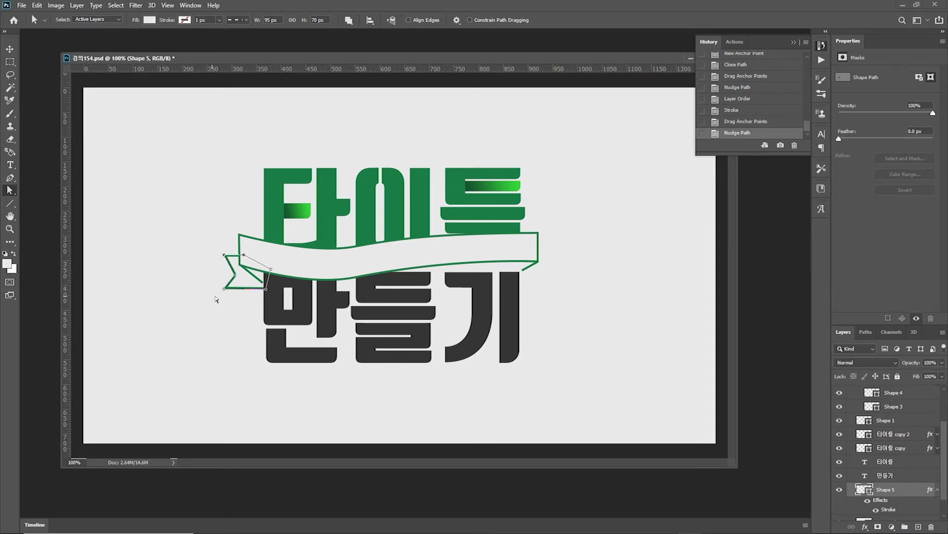
drag(266, 290, 266, 291)
key(Down)
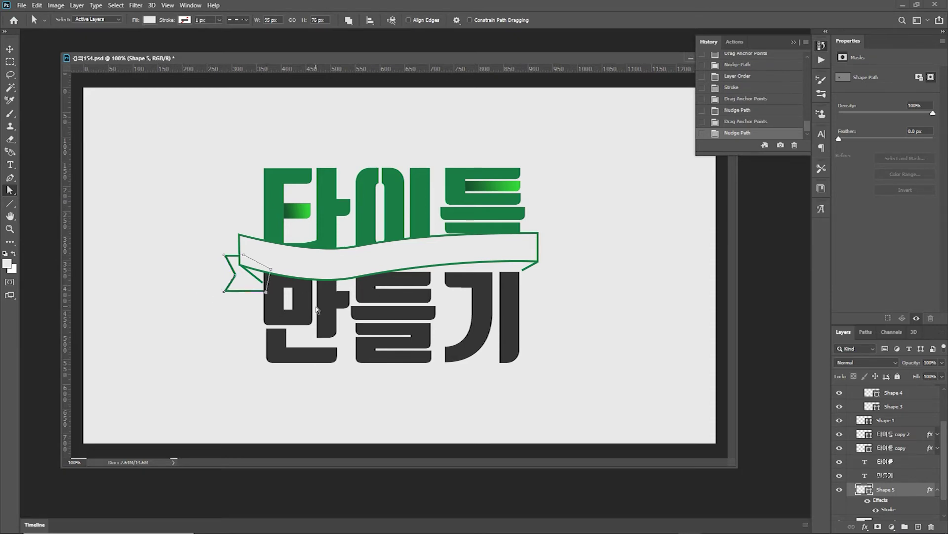
- Duplicate the ribbon tail's layer and flip the copy horizontally
drag(889, 489, 917, 526)
click(9, 49)
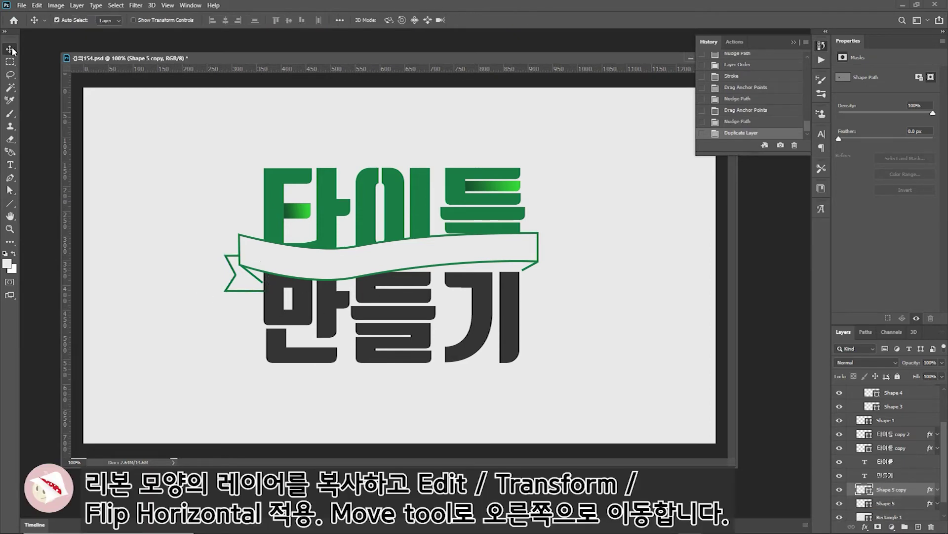
click(37, 5)
mouse_move(80, 231)
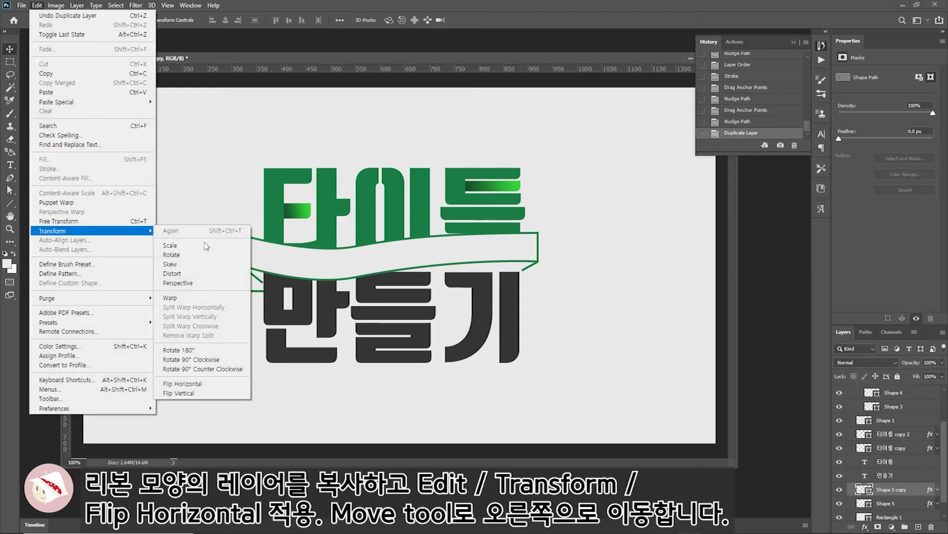
click(215, 384)
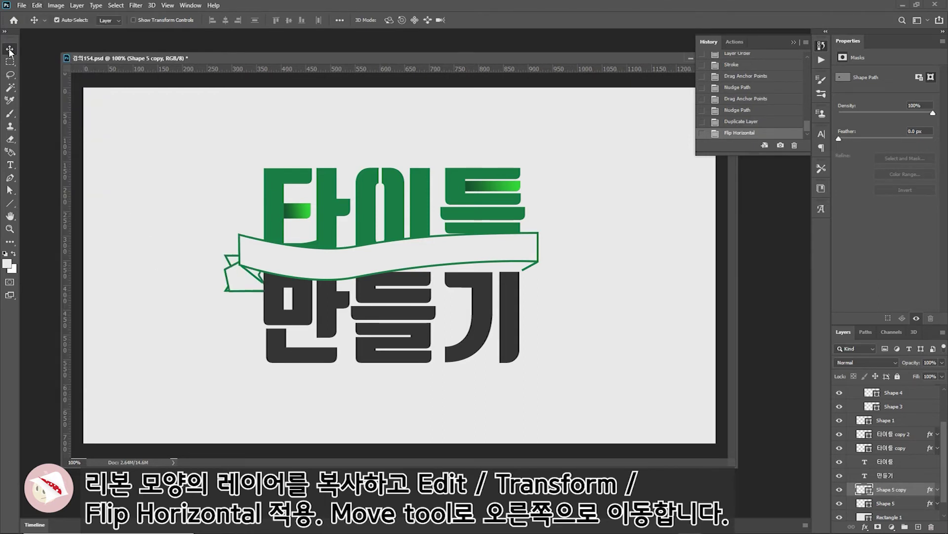
- Move the flipped ribbon tail across to the right end of the ribbon band
key(shift+Right)
key(shift+Right)
key(shift+Right)
key(shift+Right)
key(shift+Right)
key(shift+Right)
key(shift+Right)
key(shift+Right)
key(shift+Right)
key(shift+Right)
key(shift+Right)
key(shift+Right)
key(shift+Right)
key(shift+Right)
key(shift+Right)
key(shift+Right)
key(shift+Right)
key(shift+Right)
key(shift+Right)
key(shift+Right)
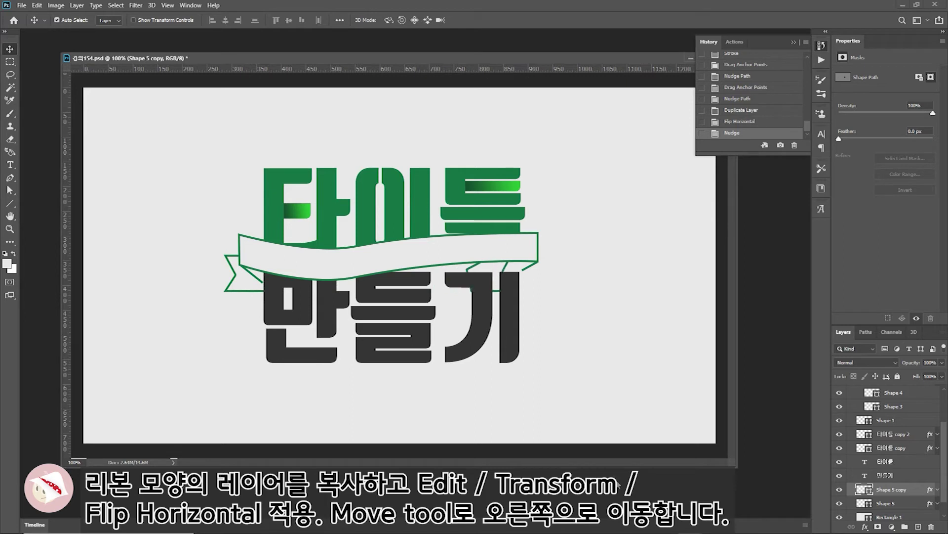
key(Right)
key(Right)
key(Right)
key(Right)
key(Right)
key(Right)
key(Right)
key(Right)
key(Right)
key(Right)
- Raise the right ribbon tail's inner upper anchor point to the height of its upper edge
key(a)
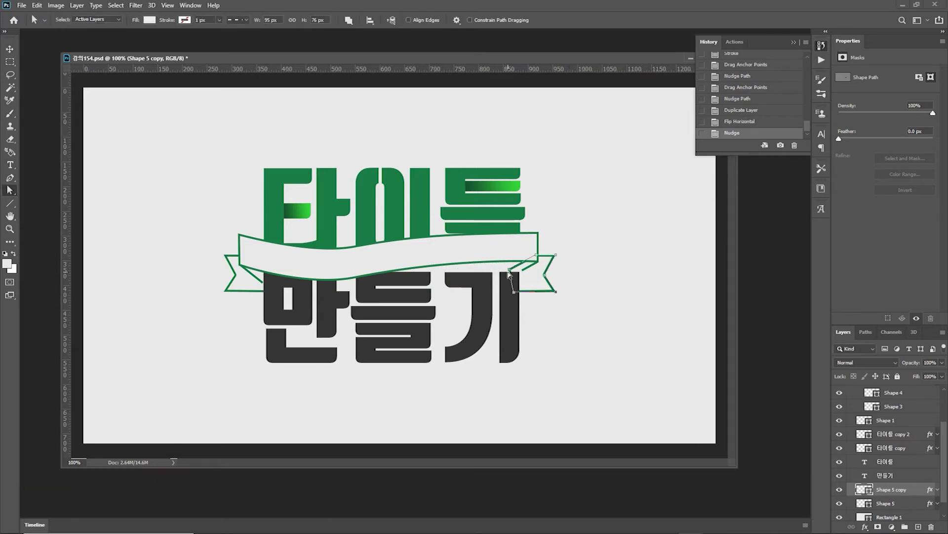
key(shift+Up)
key(shift+Up)
key(shift+Up)
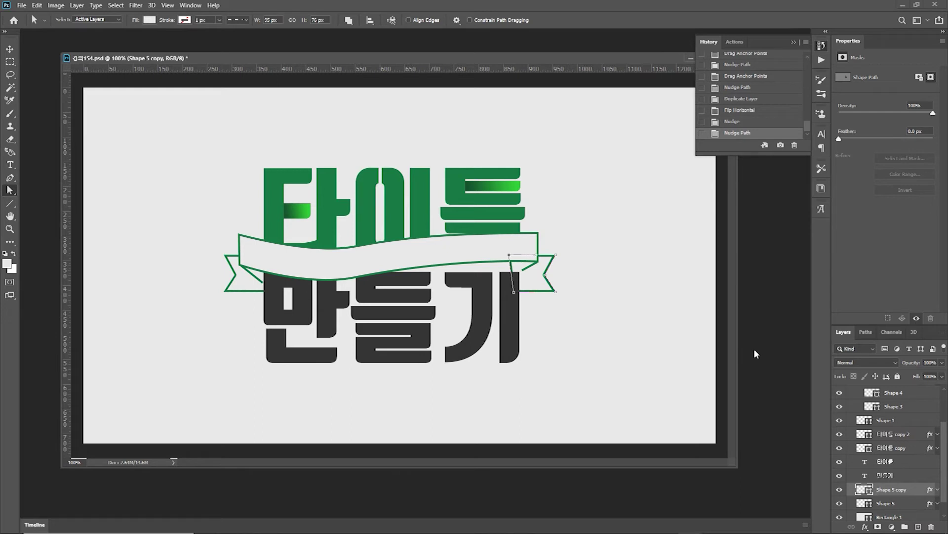
- Adjust the end of the right fold line (Shape 4) to meet the ribbon tail and move its layer beneath the 만들기 text layer
key(Right)
key(Right)
key(Right)
key(Right)
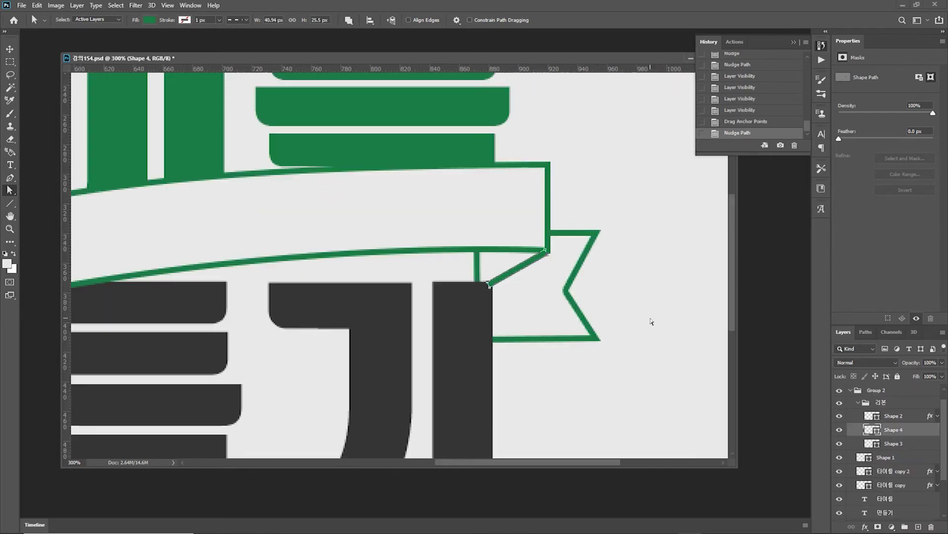
drag(919, 430, 874, 493)
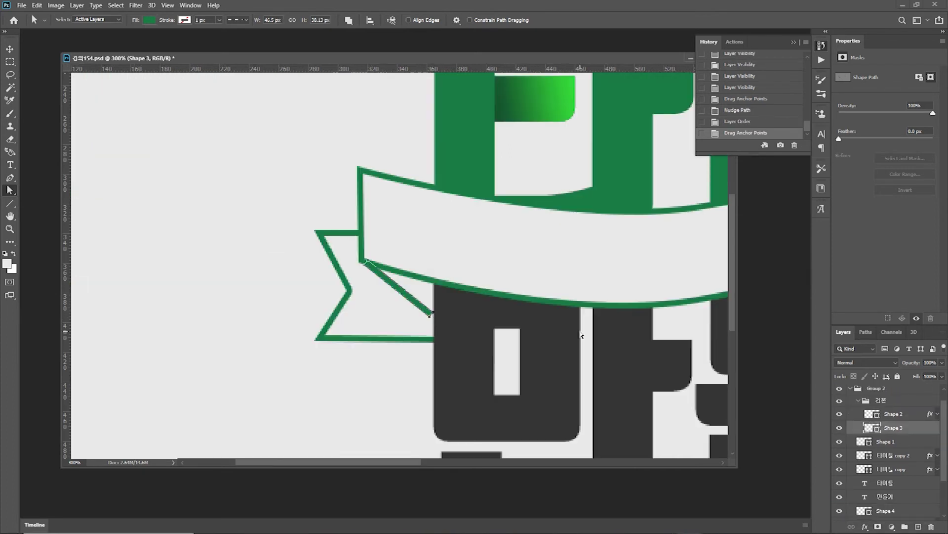
- Extend the left fold line (Shape 3) down and to the right, and move its layer beneath the 만들기 text layer
key(Right)
key(Right)
key(Right)
key(Right)
key(Right)
key(Right)
key(Right)
key(Down)
key(Down)
key(Down)
drag(914, 430, 900, 504)
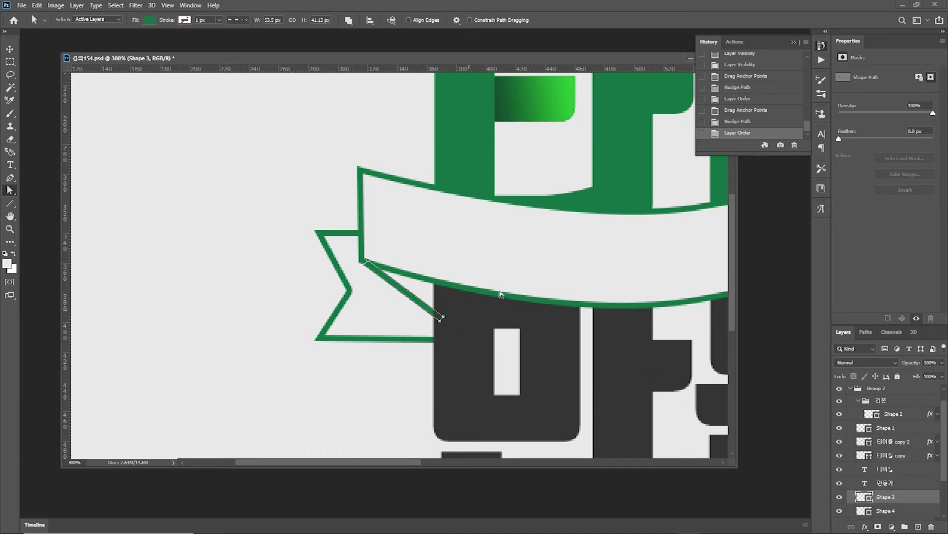
drag(368, 262, 369, 262)
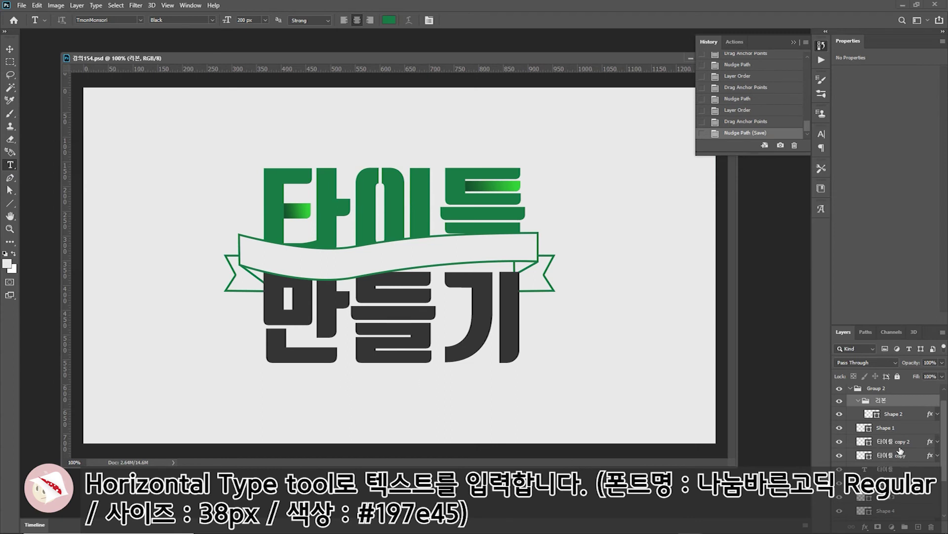
- Add the text 간단하게 타이틀 만들기 below the title, on a layer above Shape 1
click(907, 428)
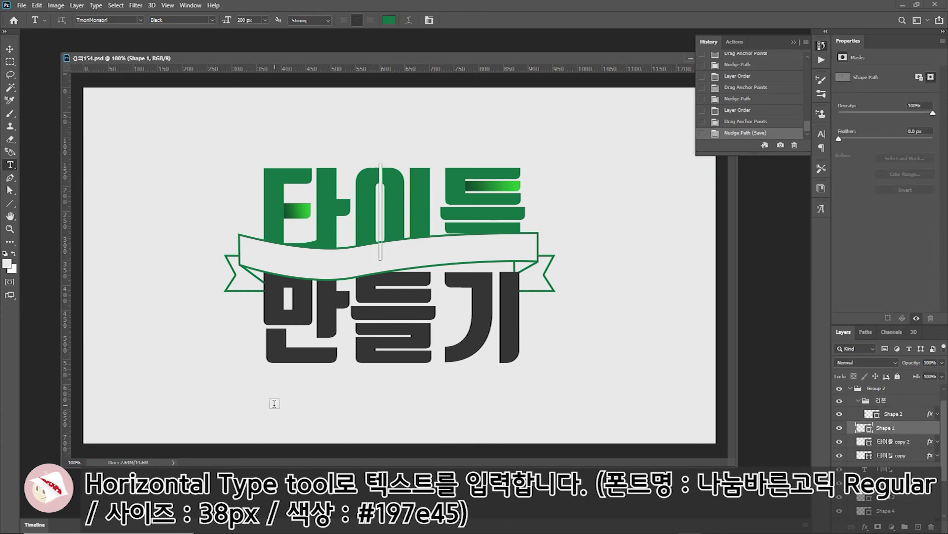
click(363, 435)
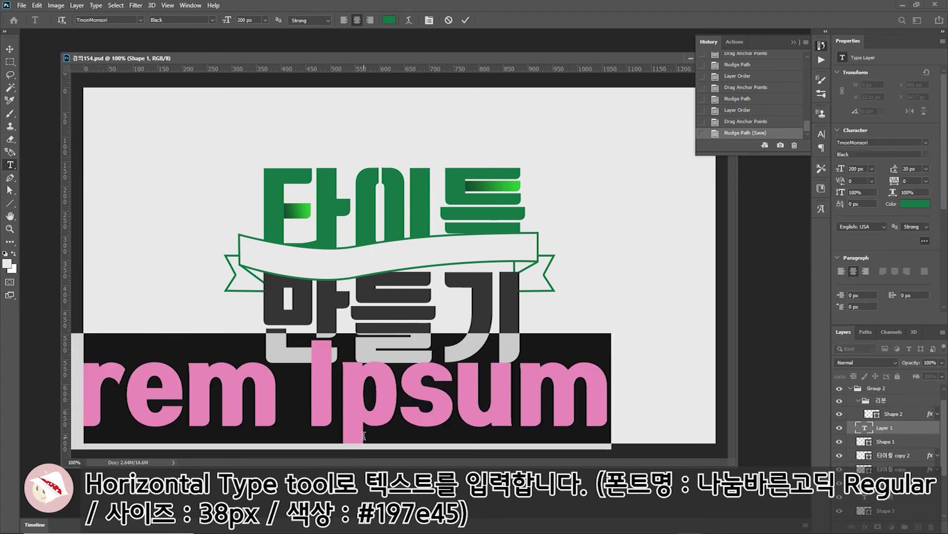
text(간단하게 타이틀 만들기)
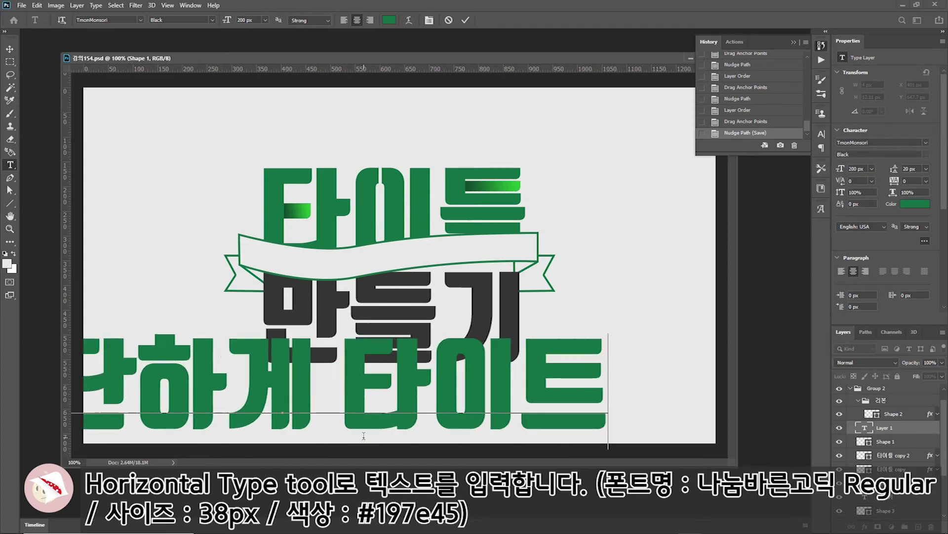
key(ctrl+Return)
key(v)
- Set the new text's font to NanumBarunGothic Regular and its size to 72 px
click(821, 134)
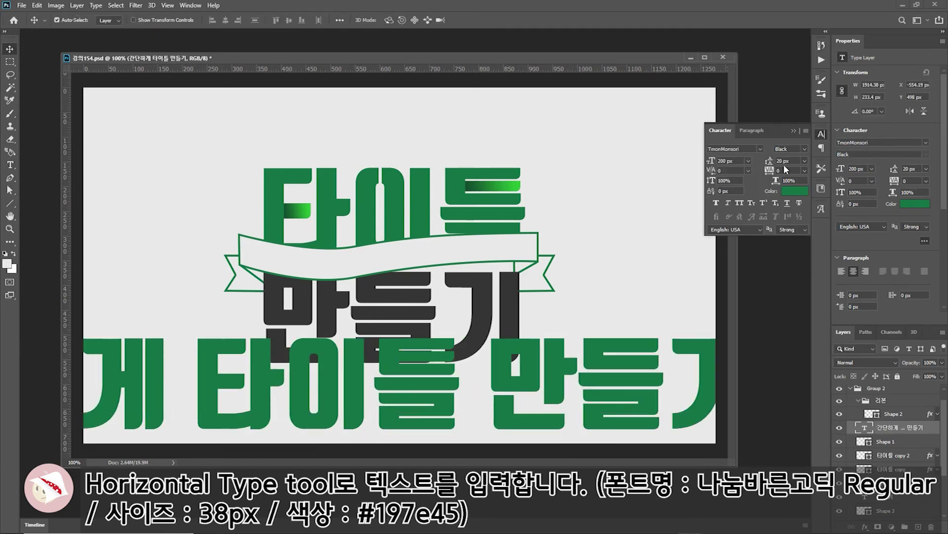
click(761, 149)
click(773, 342)
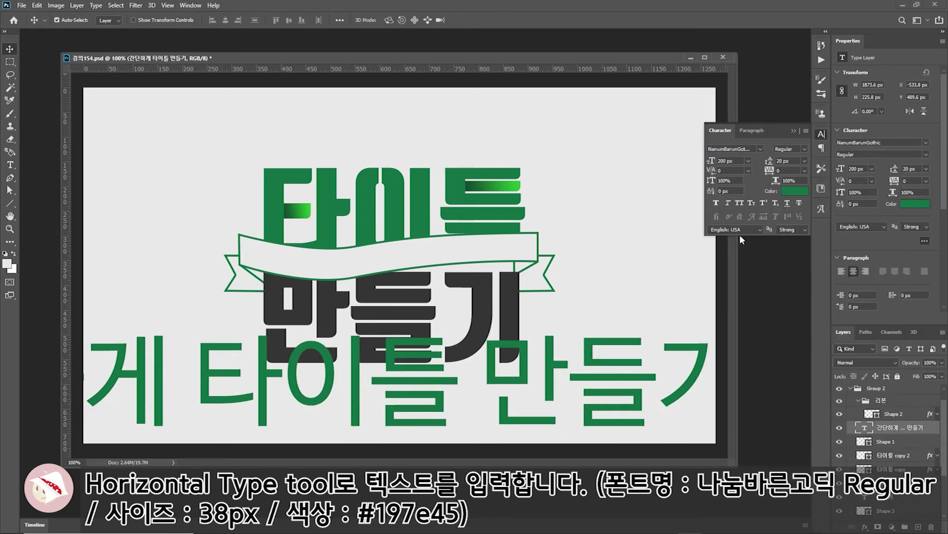
click(748, 161)
click(745, 289)
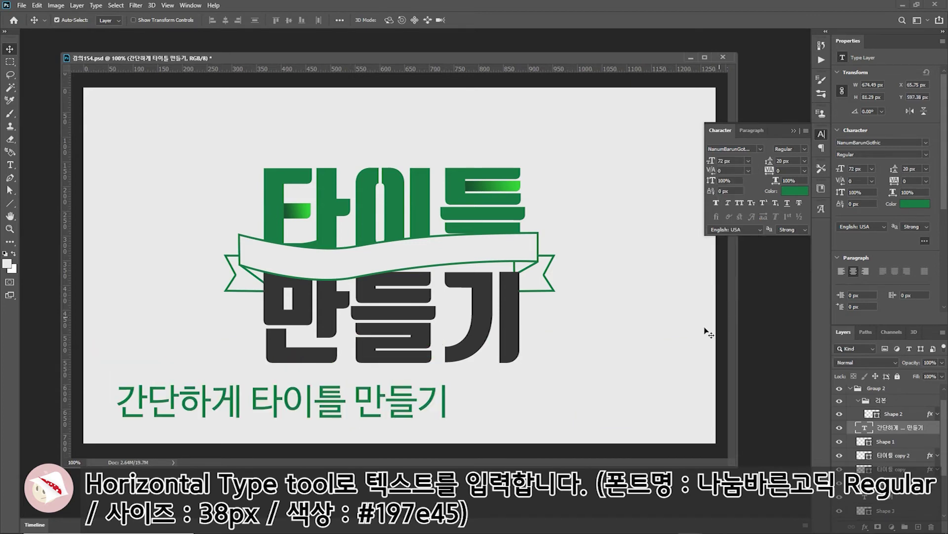
- Place the text on the ribbon, with its layer above Shape 2 in the 리본 group, and reduce its size to 40 px
drag(396, 406, 481, 268)
drag(892, 427, 901, 412)
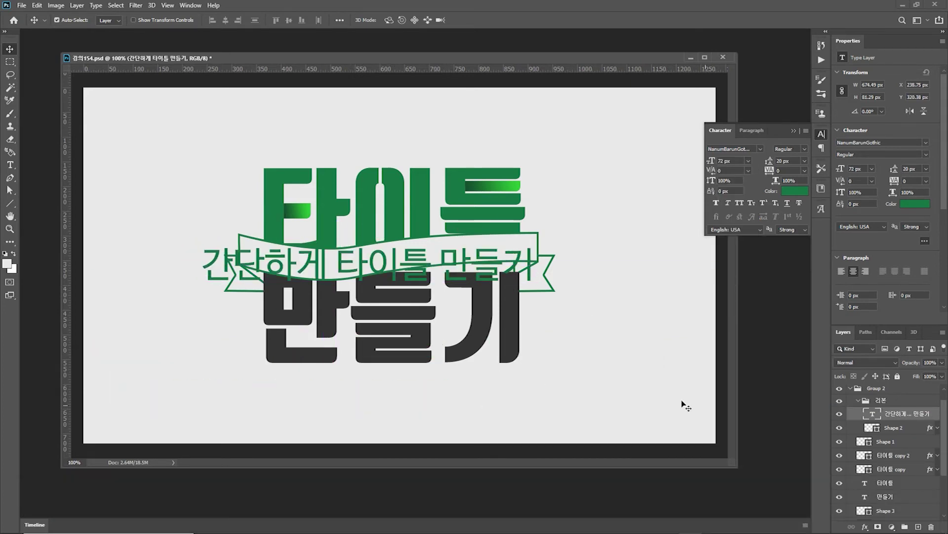
click(748, 161)
click(741, 271)
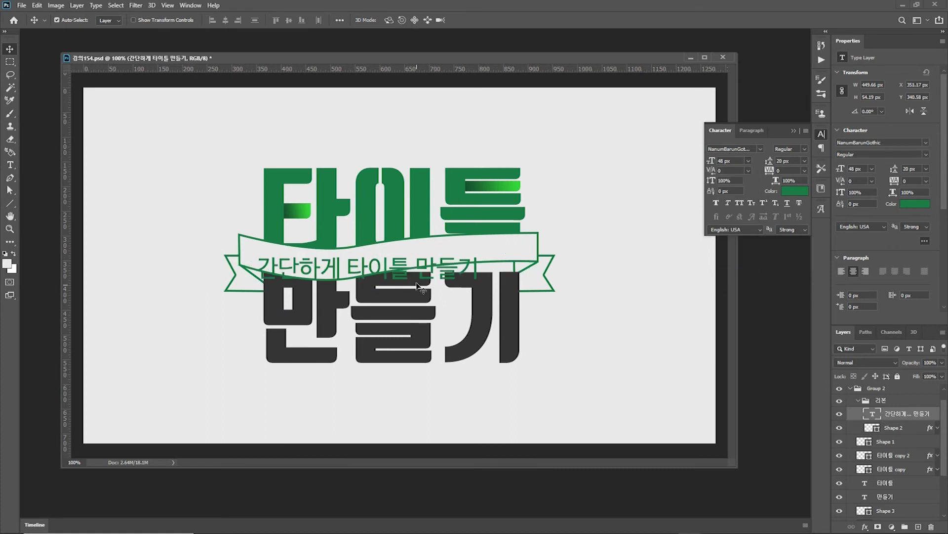
drag(408, 276, 407, 270)
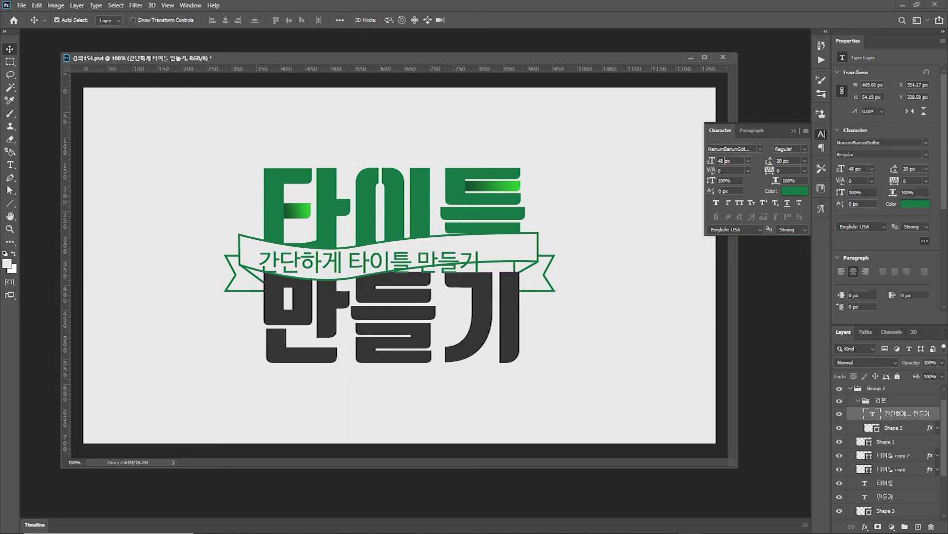
key(Return)
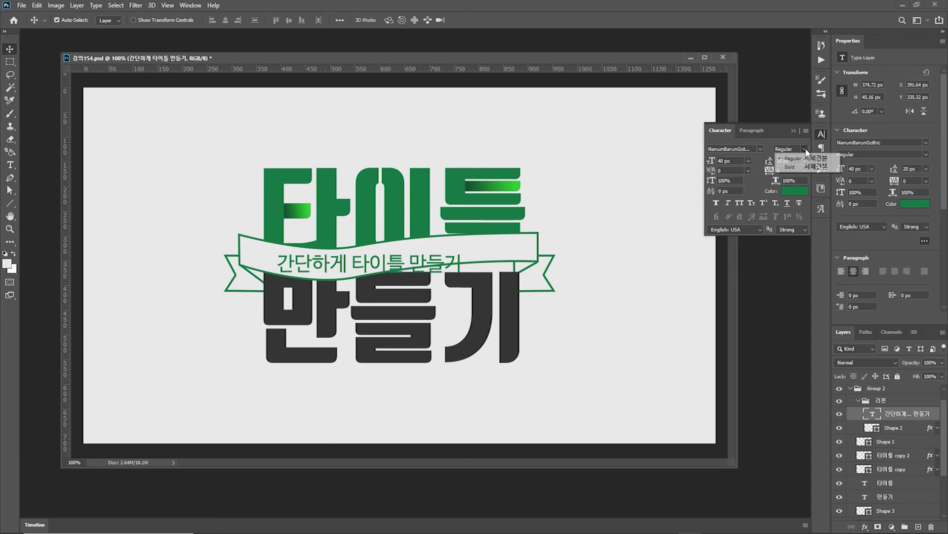
- Warp the ribbon text with the Flag style, Horizontal, at a Bend of -33%
click(10, 164)
click(409, 19)
click(653, 265)
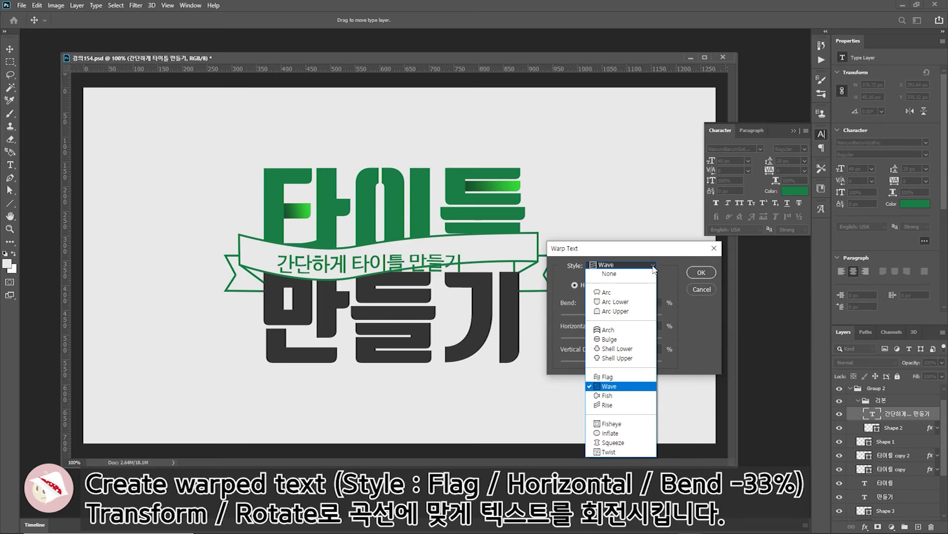
click(607, 377)
drag(628, 315, 596, 319)
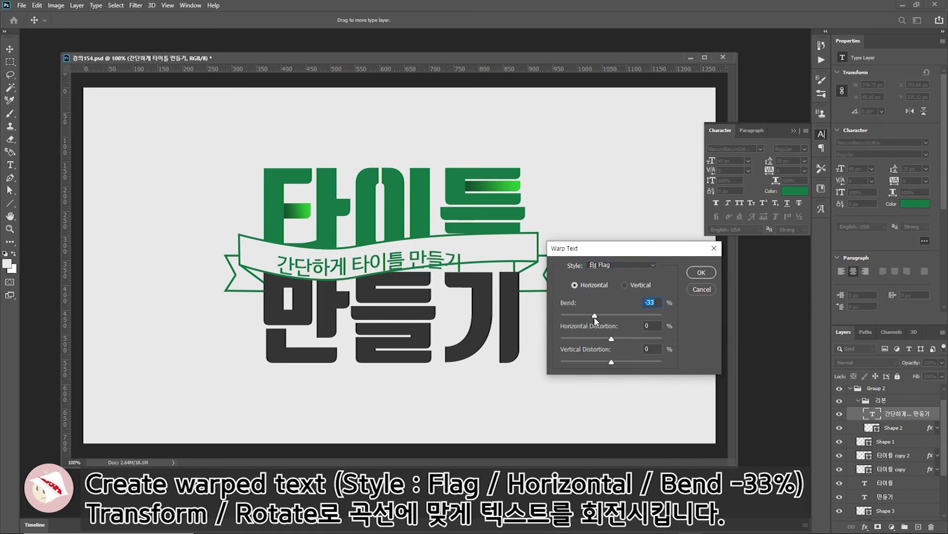
click(701, 272)
- Nudge the warped text up and to the right so it sits inside the ribbon band
key(Up)
key(Up)
key(Up)
key(Up)
key(Up)
key(Right)
key(Right)
key(Right)
key(Right)
key(Right)
key(Right)
key(Right)
key(Right)
key(Right)
key(Right)
key(Right)
key(Right)
key(Right)
key(Right)
key(Right)
key(Right)
key(Right)
key(Right)
key(Up)
key(Up)
key(Up)
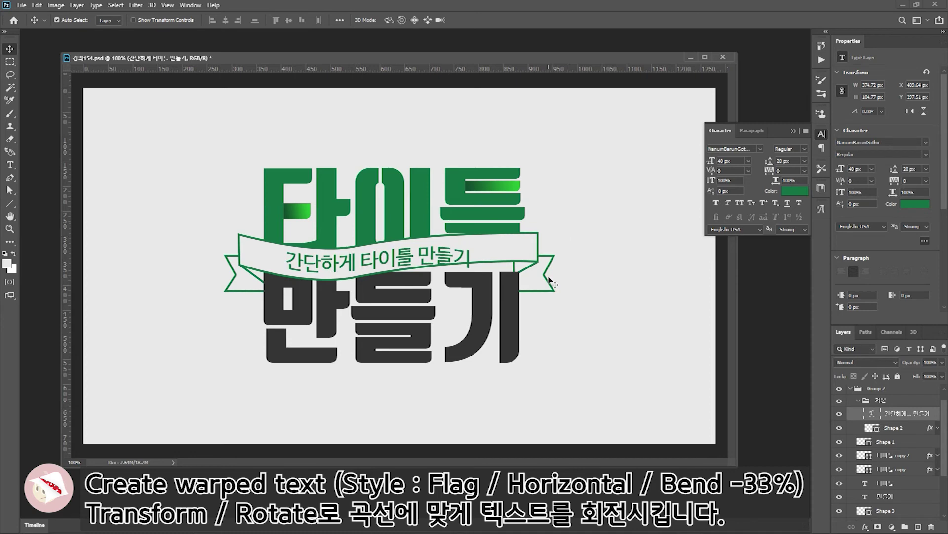
key(Right)
key(Right)
key(Right)
key(Right)
key(Right)
key(Right)
key(Right)
key(Right)
- Rotate the ribbon text counterclockwise by about 3.34° to follow the ribbon's slope
click(37, 5)
mouse_move(52, 231)
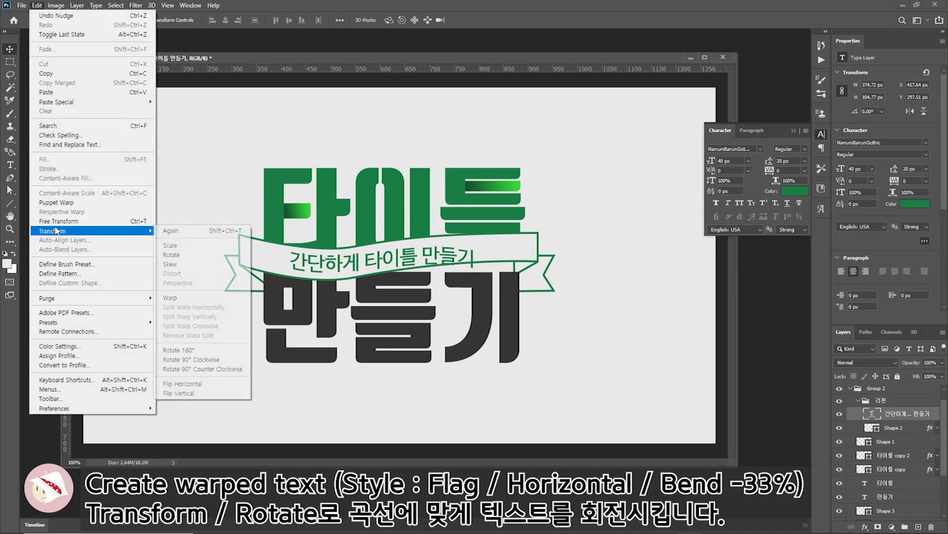
click(171, 255)
drag(476, 234, 480, 230)
key(Return)
- Nudge the rotated text right and slightly up within the band and set its size to 38 px
key(Right)
key(Right)
key(Right)
key(Right)
key(Right)
key(Right)
key(Right)
key(Right)
key(Right)
key(Up)
key(Up)
key(Up)
double_click(725, 161)
text(38)
key(Return)
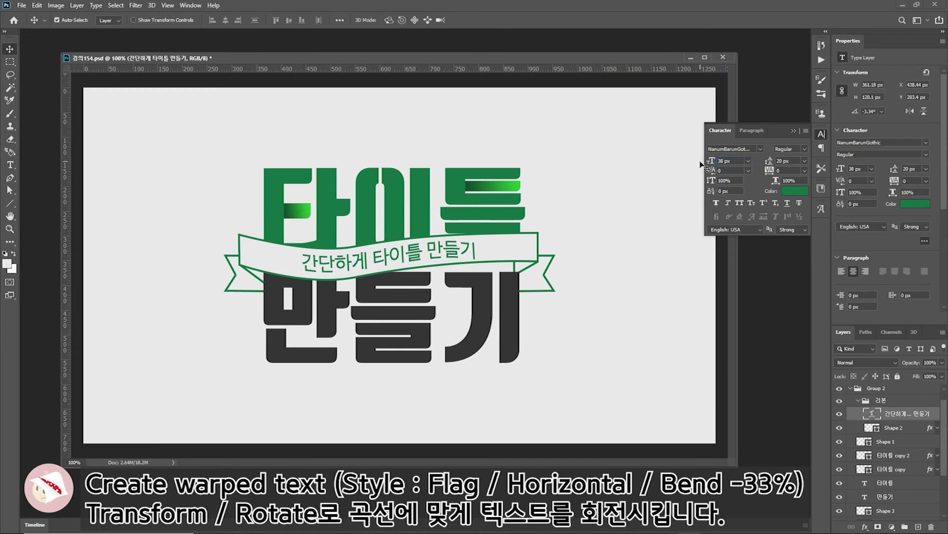
- Rotate the ribbon text slightly once more to fit the ribbon's curve
click(37, 5)
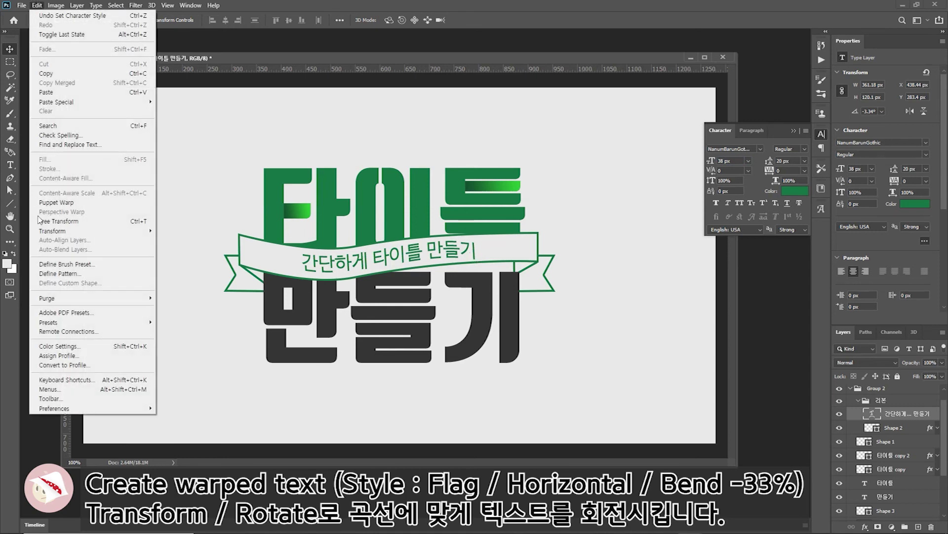
mouse_move(74, 228)
click(198, 255)
drag(489, 228, 486, 226)
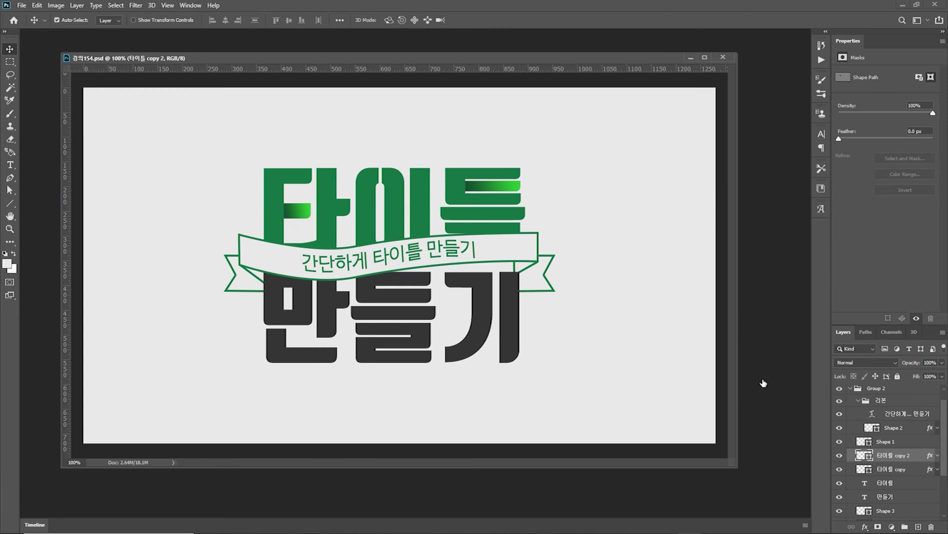
- Change the dark end stop of the Gradient Overlay on the 타이틀 copy 2 layer to #0e3c22
click(395, 423)
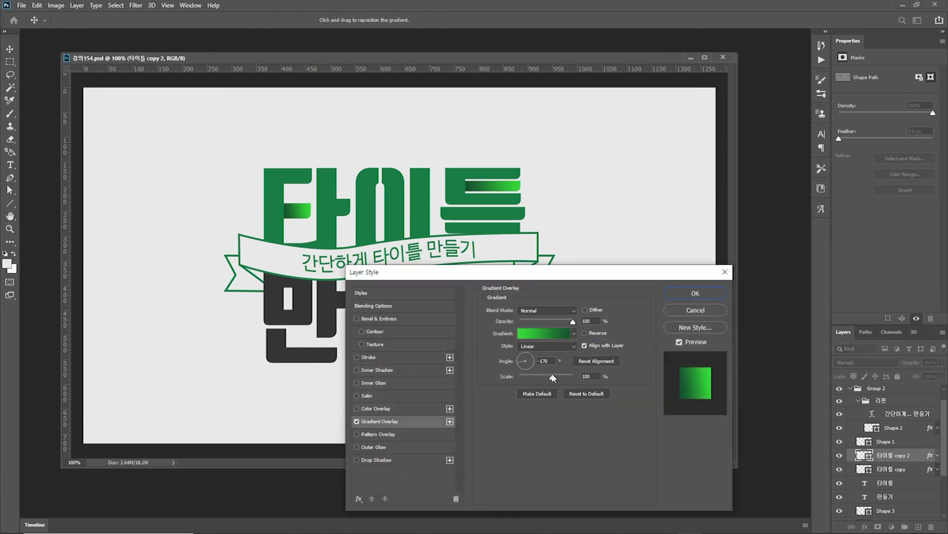
click(545, 338)
click(792, 446)
click(635, 489)
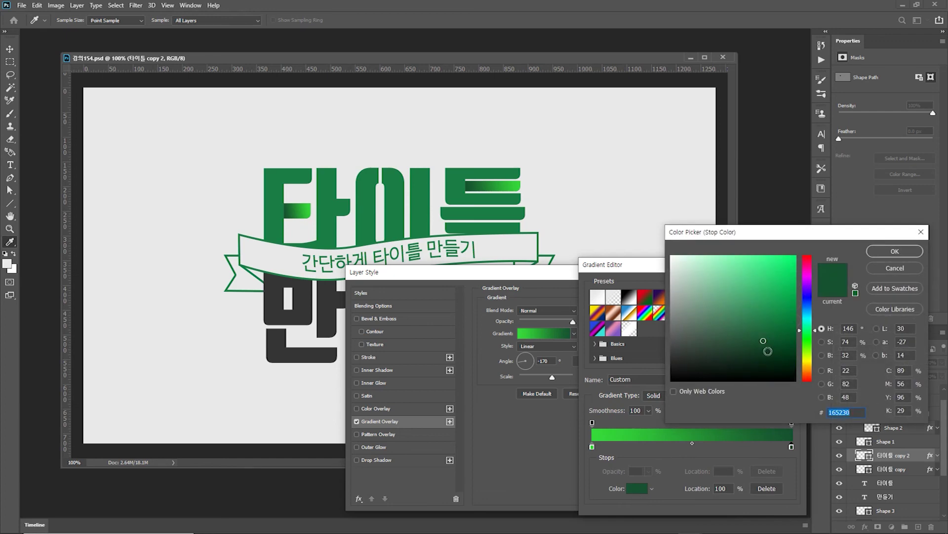
drag(769, 348, 766, 351)
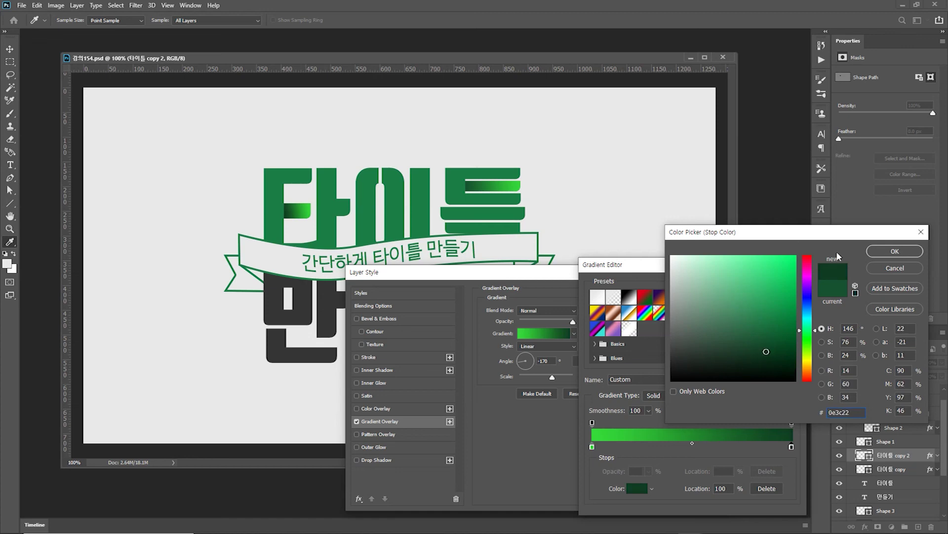
double_click(853, 414)
click(904, 252)
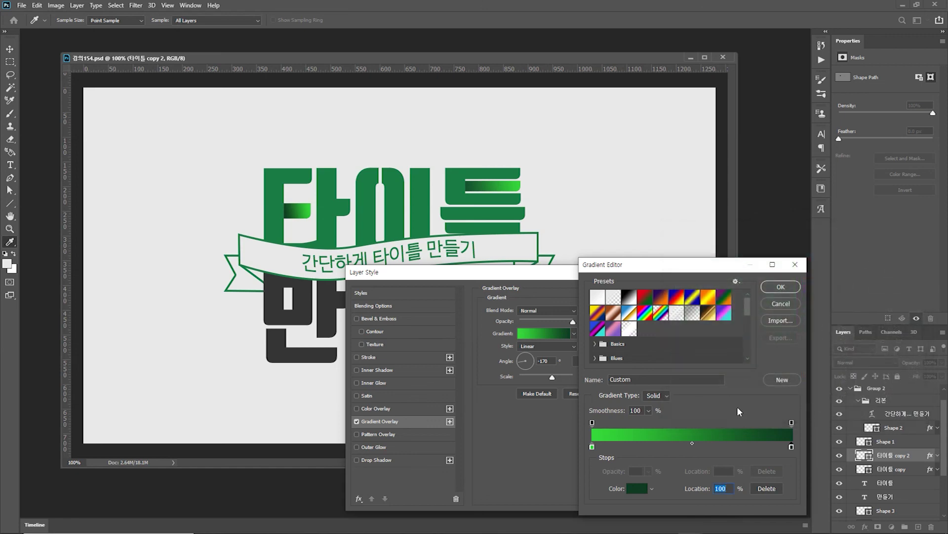
click(780, 287)
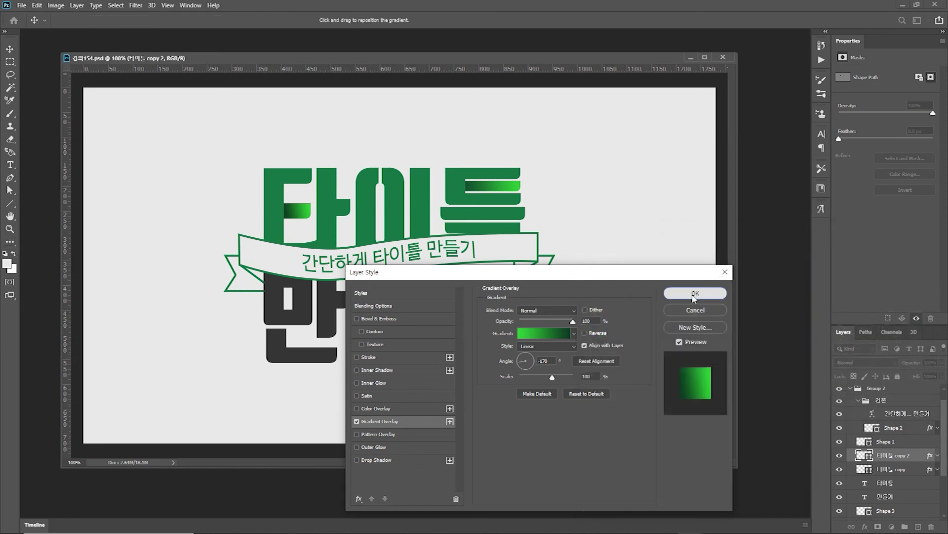
click(695, 295)
- Change the dark end stop of the Gradient Overlay on the 타이틀 copy layer to #0e3c22
click(930, 471)
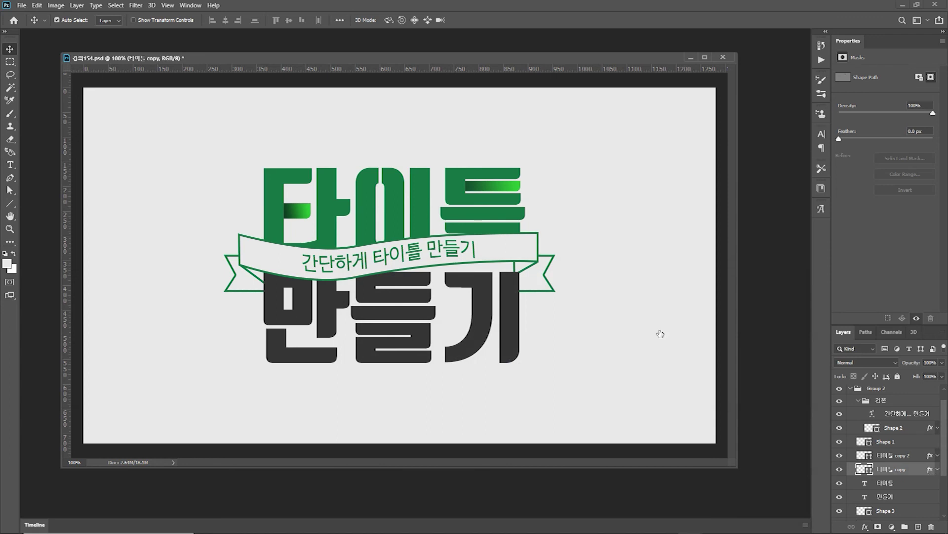
click(386, 422)
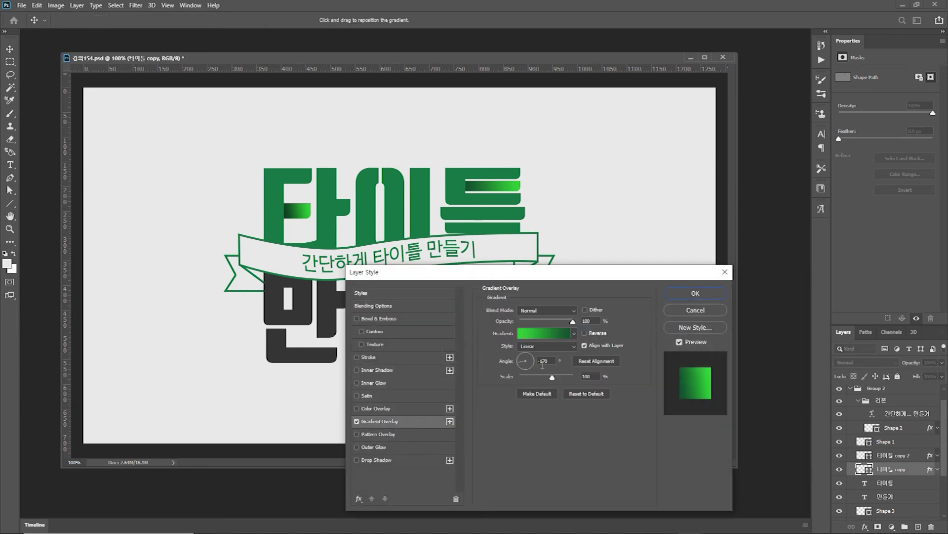
click(537, 337)
click(791, 446)
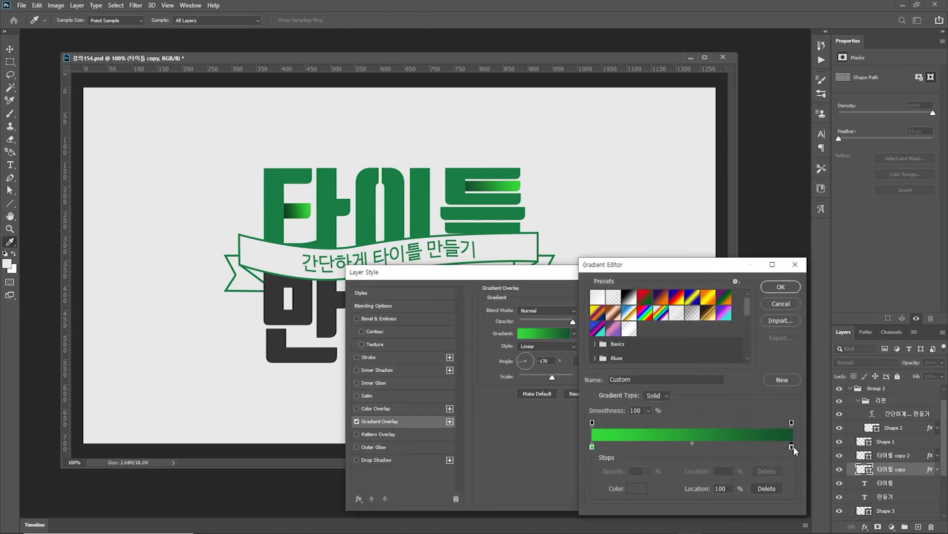
click(637, 488)
text(0e3c22)
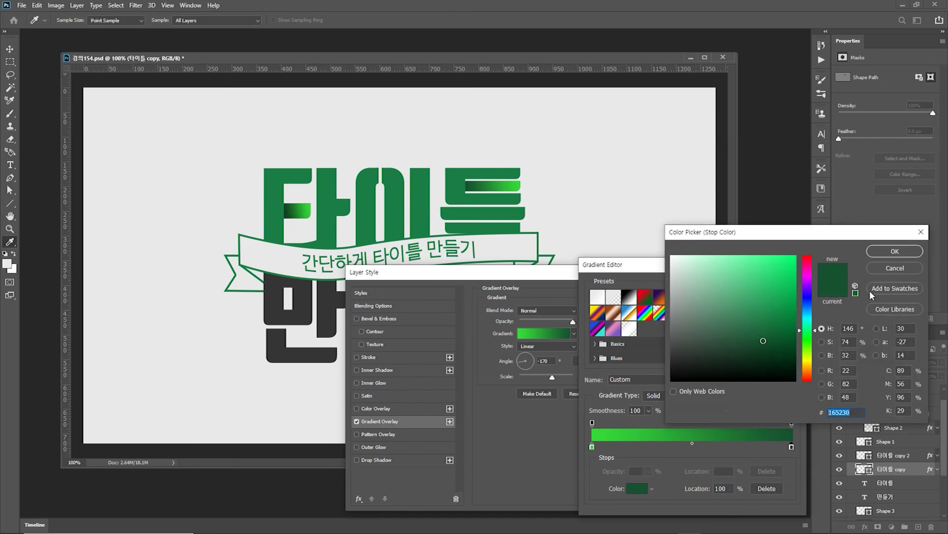
click(895, 252)
click(779, 303)
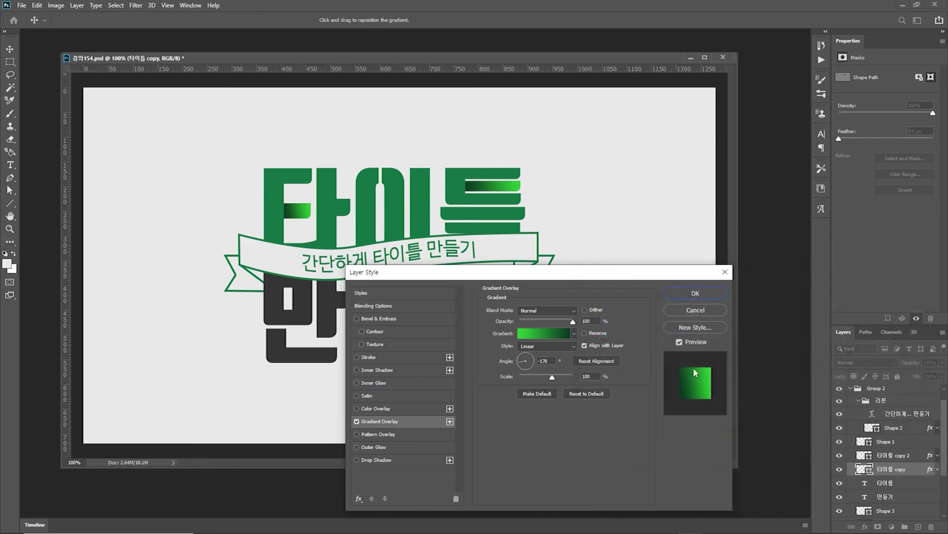
click(668, 292)
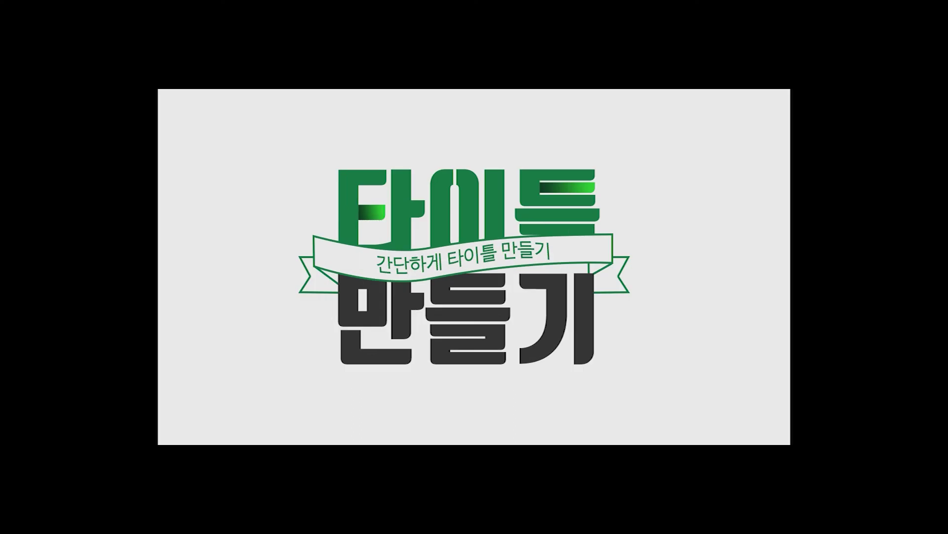